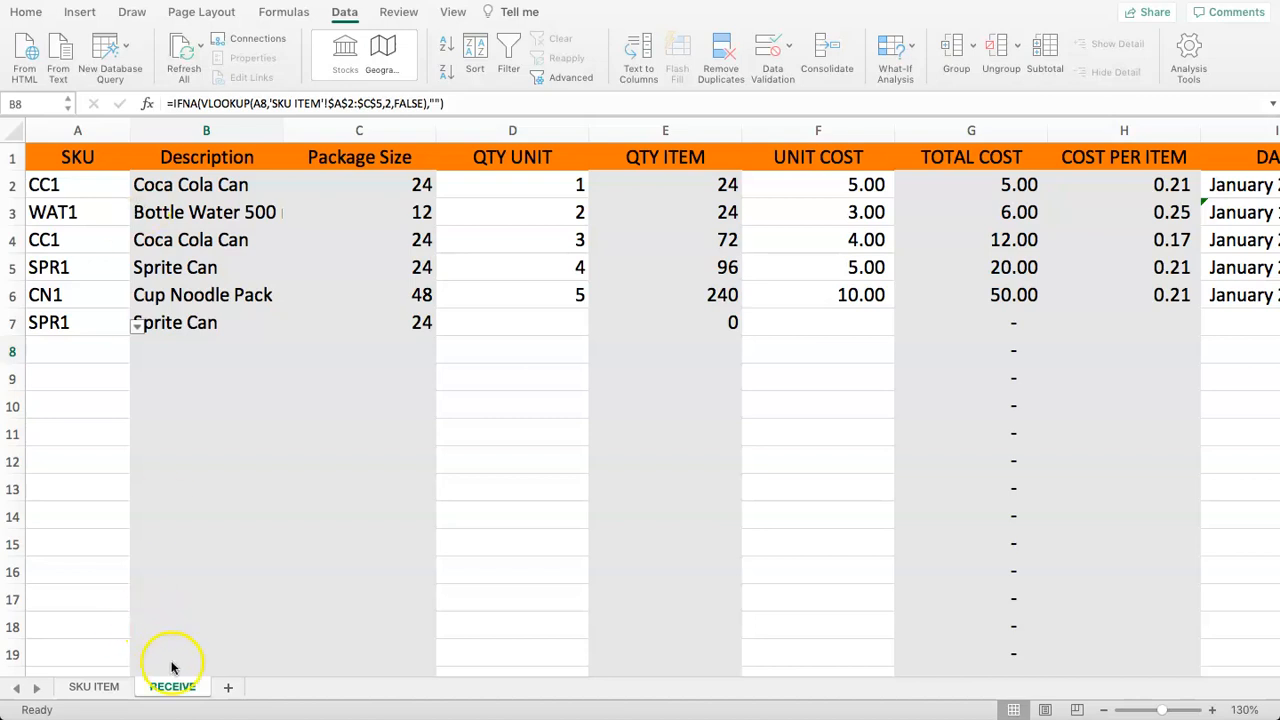
Create a copy of the RECEIVE sheet, placing it at the end of the workbook.
{"action": "left_click", "coordinate": [190, 588]}
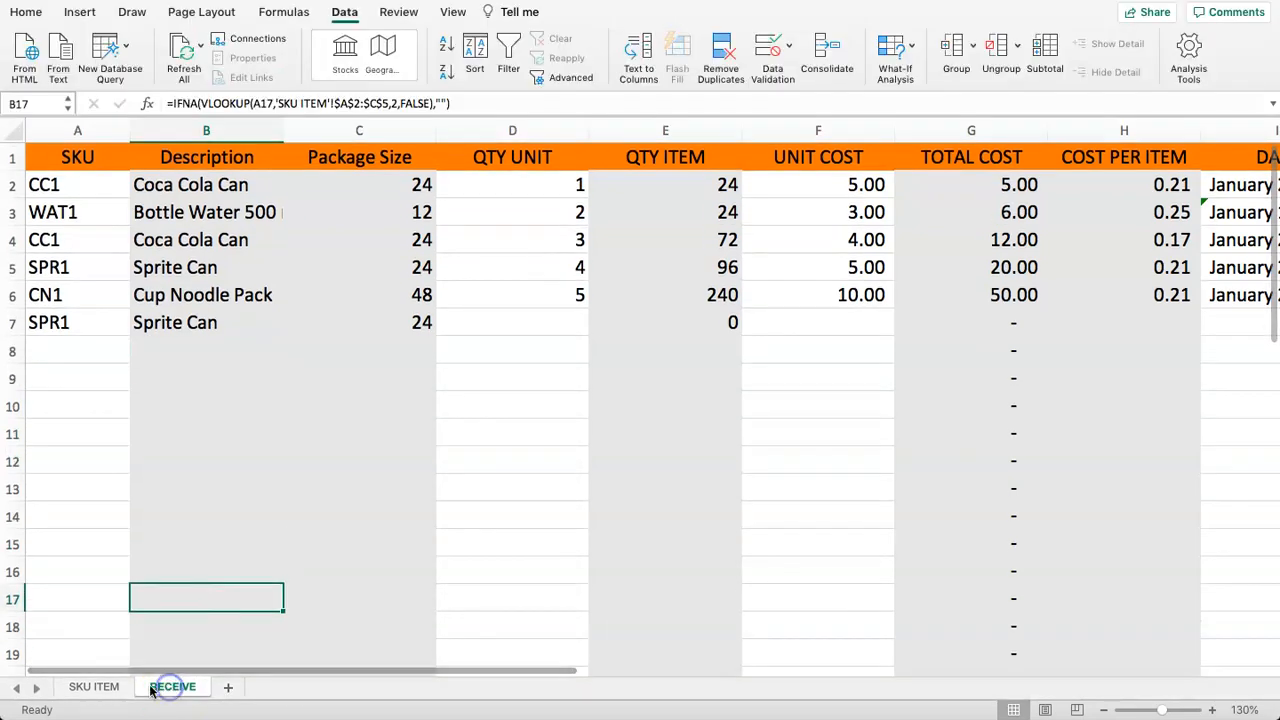
{"action": "right_click", "coordinate": [159, 688]}
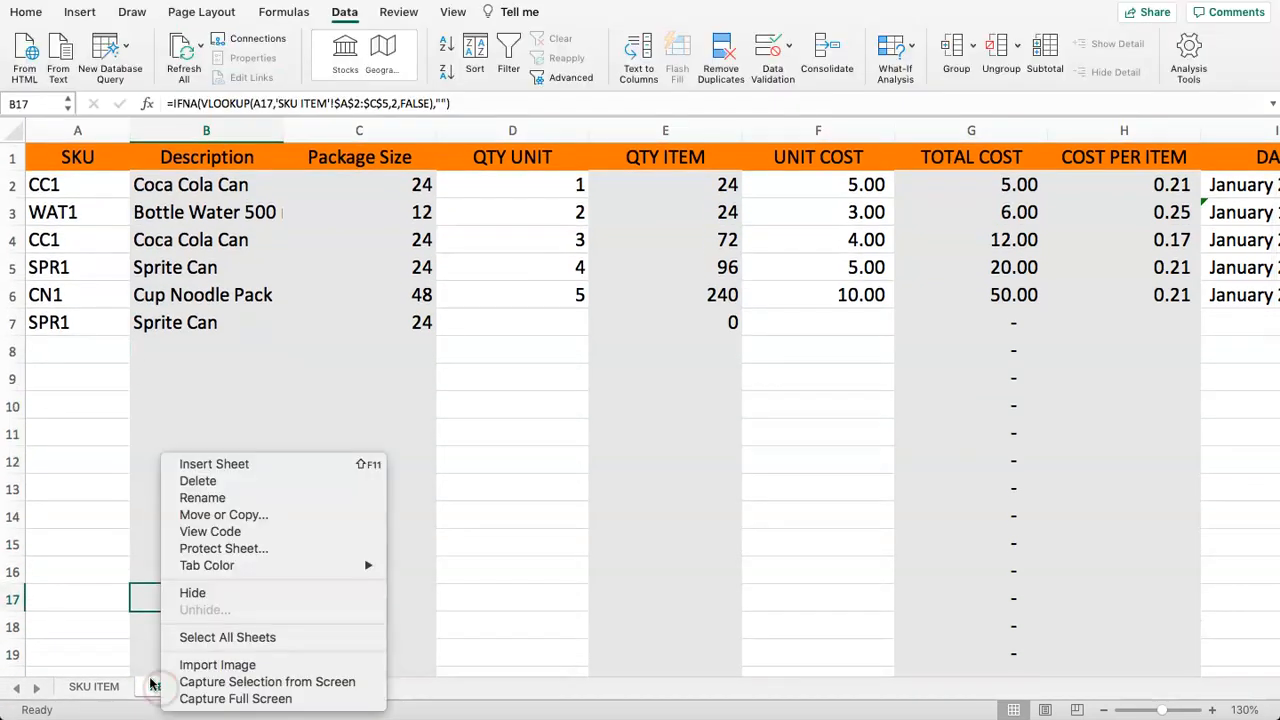
{"action": "left_click", "coordinate": [213, 516]}
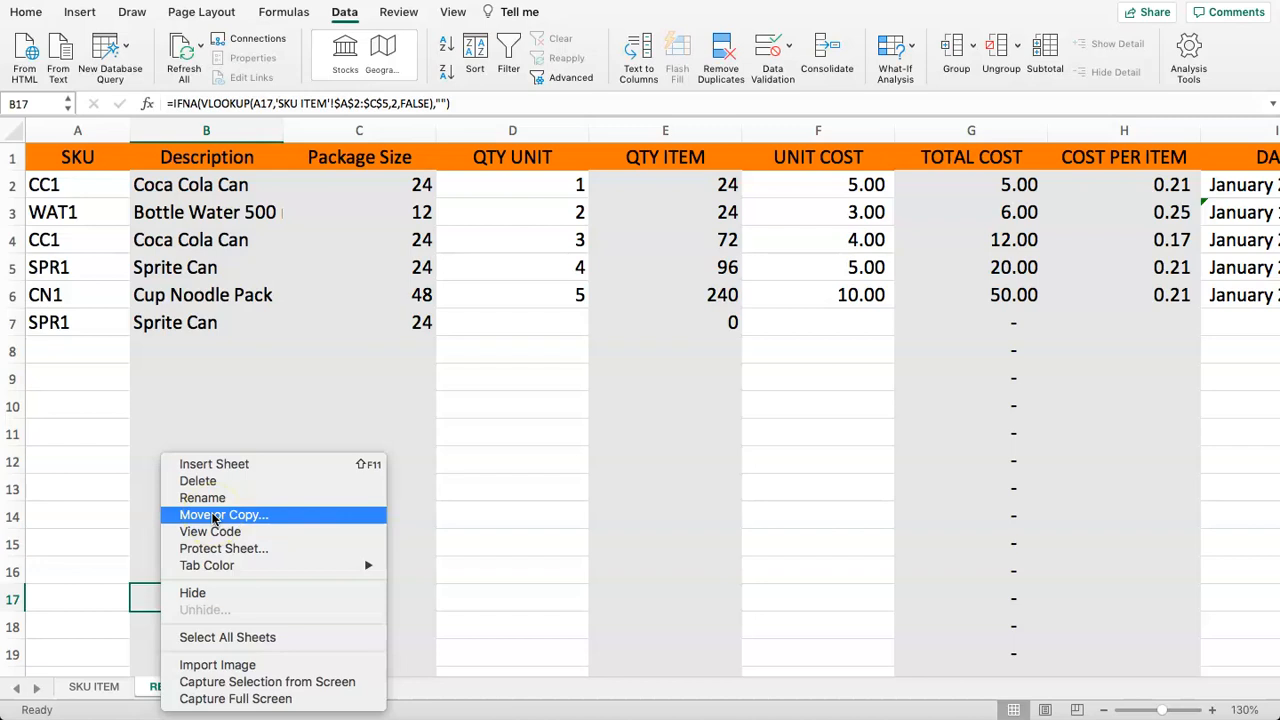
{"action": "left_click", "coordinate": [224, 514]}
{"action": "left_click", "coordinate": [211, 565]}
{"action": "left_click", "coordinate": [186, 664]}
{"action": "left_click", "coordinate": [310, 692]}
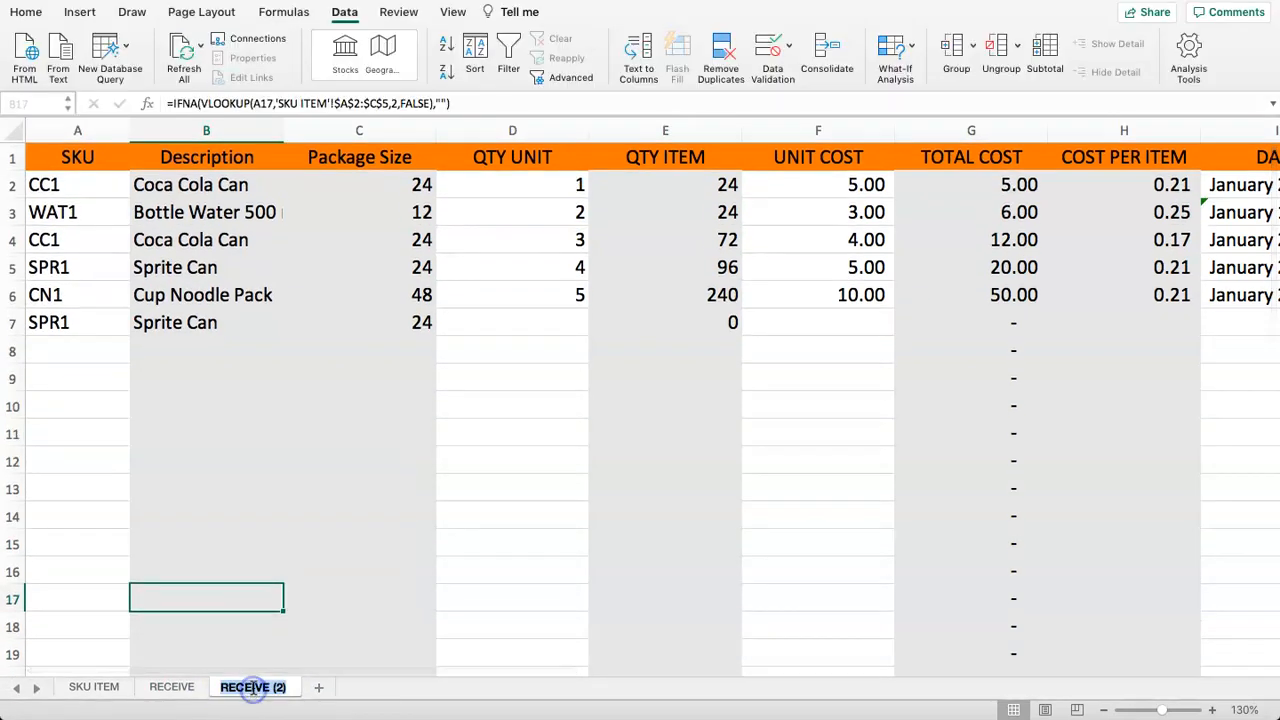
Rename the copied RECEIVE sheet as SALES.
{"action": "double_click", "coordinate": [253, 688]}
{"action": "type", "text": "SALES"}
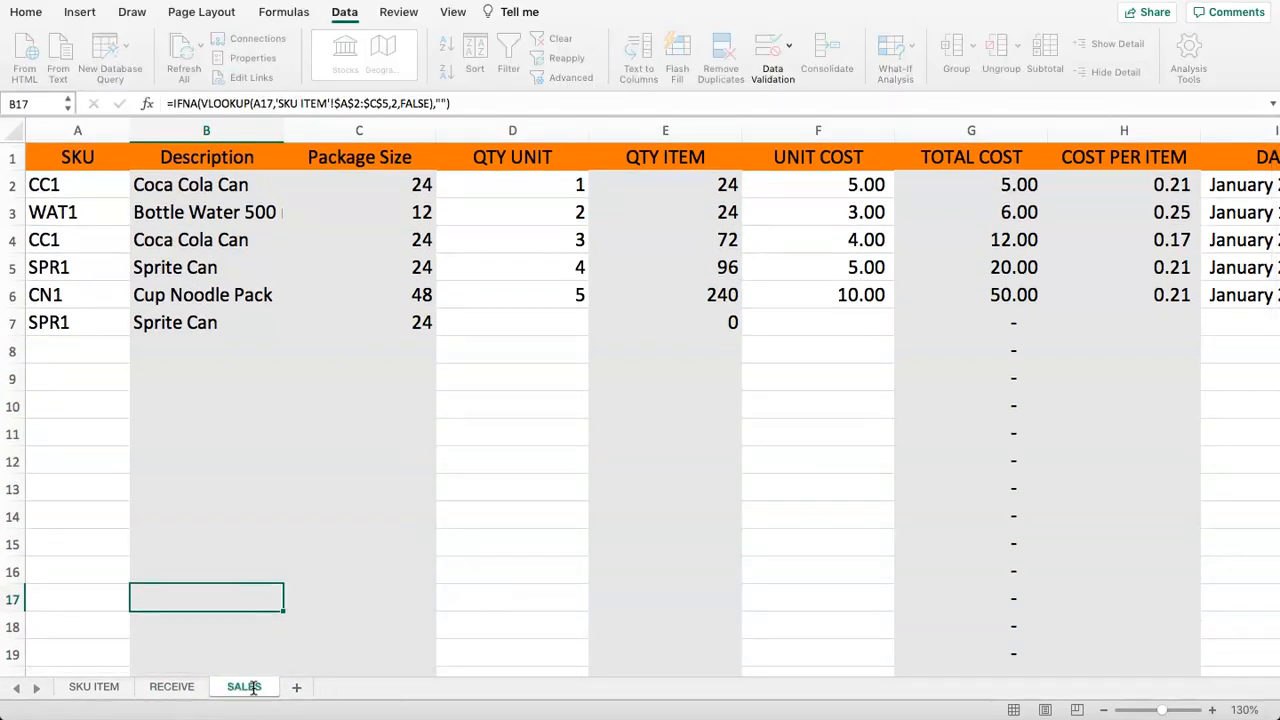
{"action": "left_click", "coordinate": [231, 352]}
{"action": "left_click", "coordinate": [226, 367]}
{"action": "left_click", "coordinate": [208, 323]}
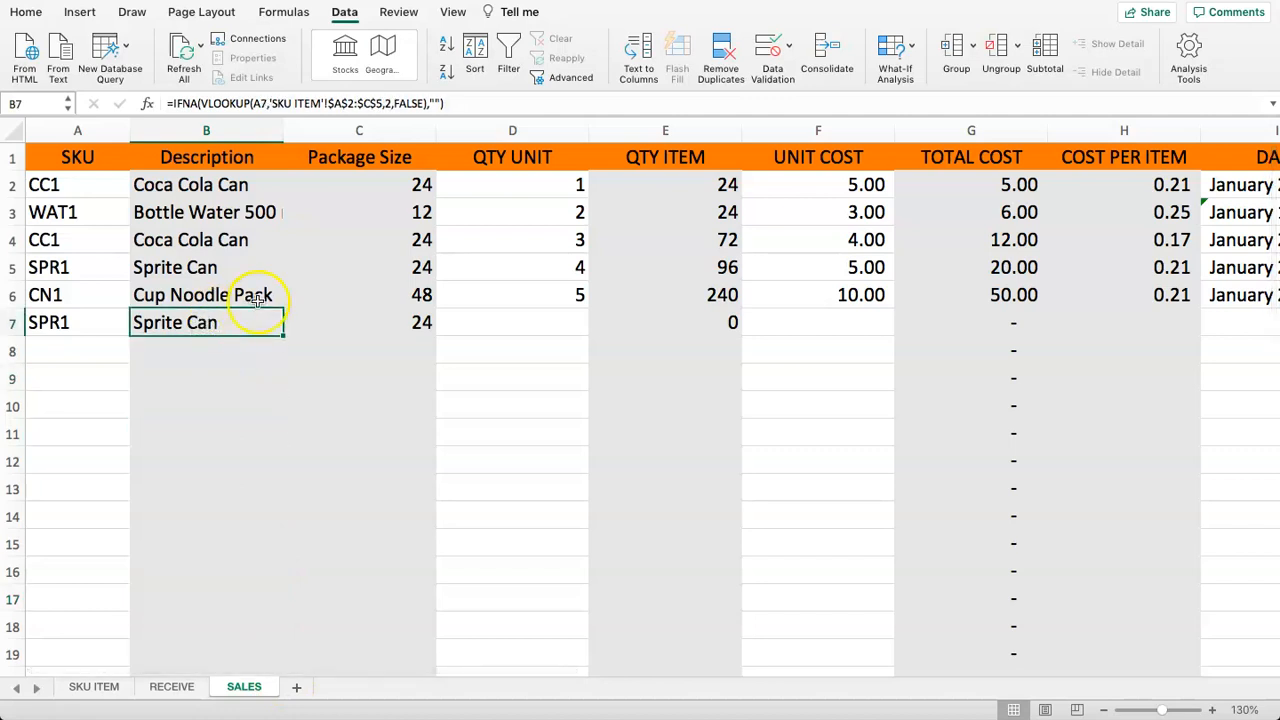
Delete the columns from Package Size through COST PER ITEM on the SALES sheet.
{"action": "left_click", "coordinate": [364, 158]}
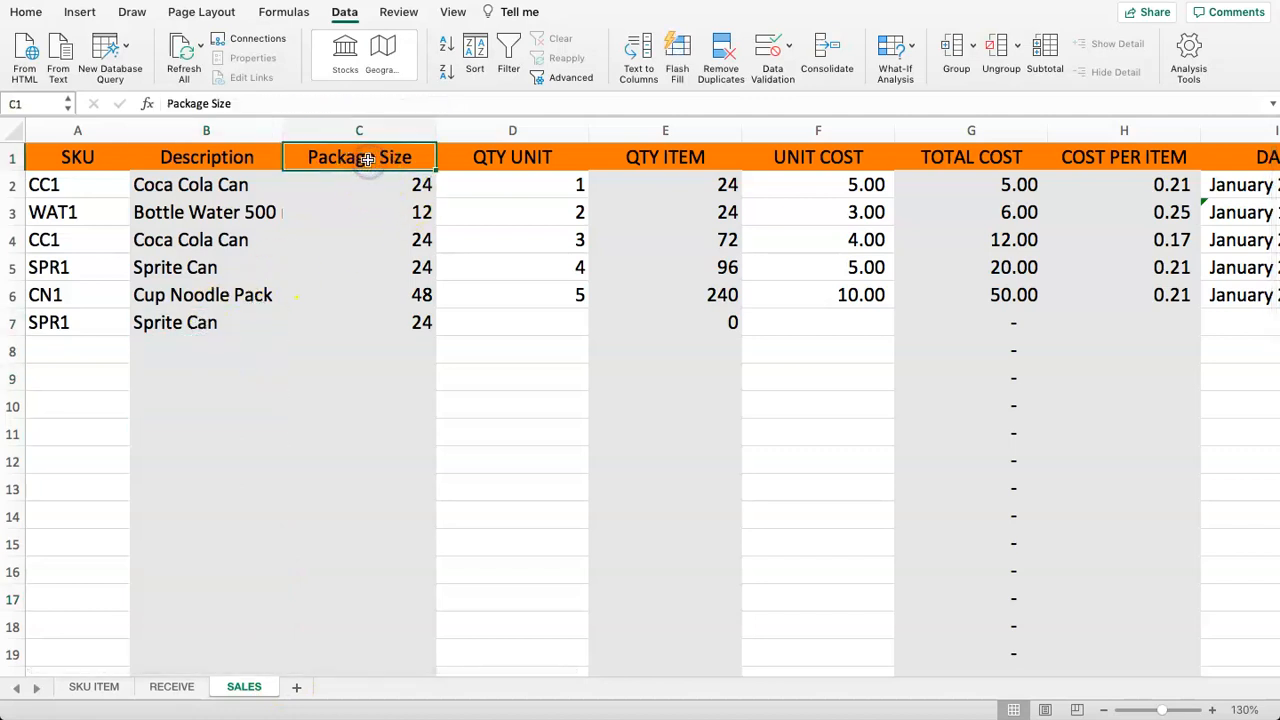
{"action": "left_click", "coordinate": [491, 157]}
{"action": "left_click_drag", "start_coordinate": [645, 158], "coordinate": [935, 160]}
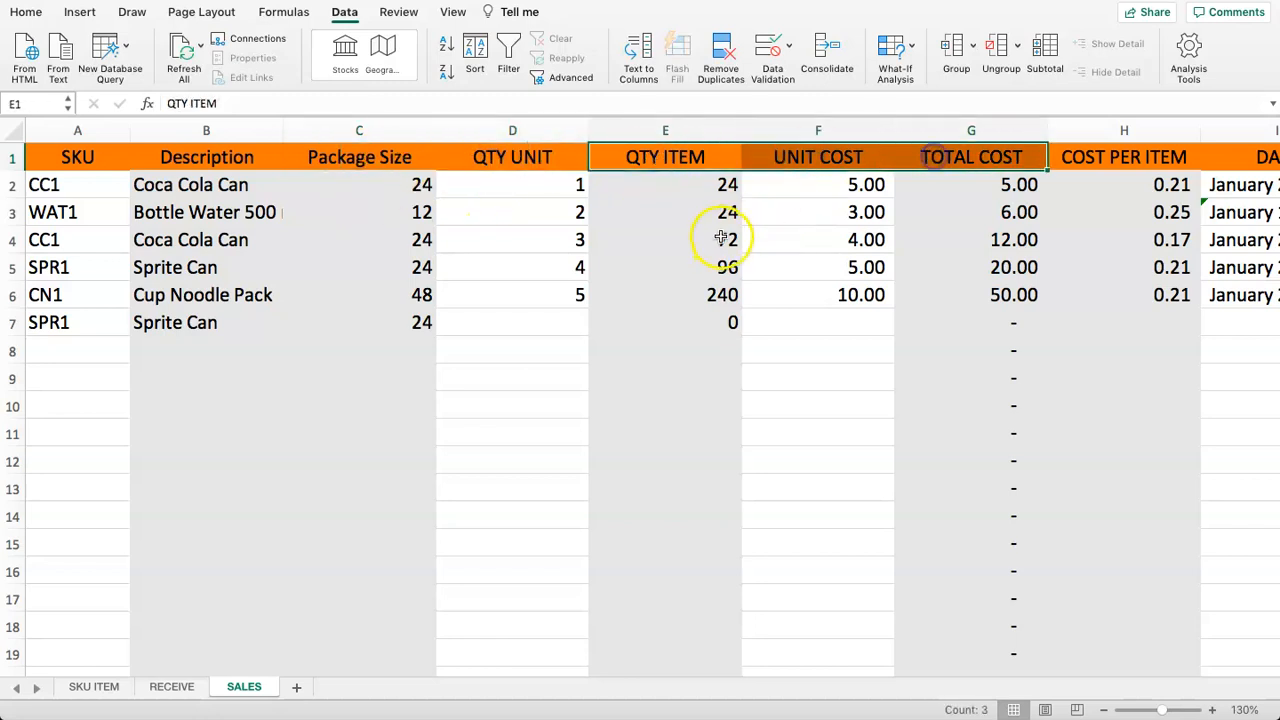
{"action": "left_click", "coordinate": [722, 239]}
{"action": "left_click_drag", "start_coordinate": [509, 129], "coordinate": [1000, 155]}
{"action": "left_click_drag", "start_coordinate": [366, 130], "coordinate": [1100, 122]}
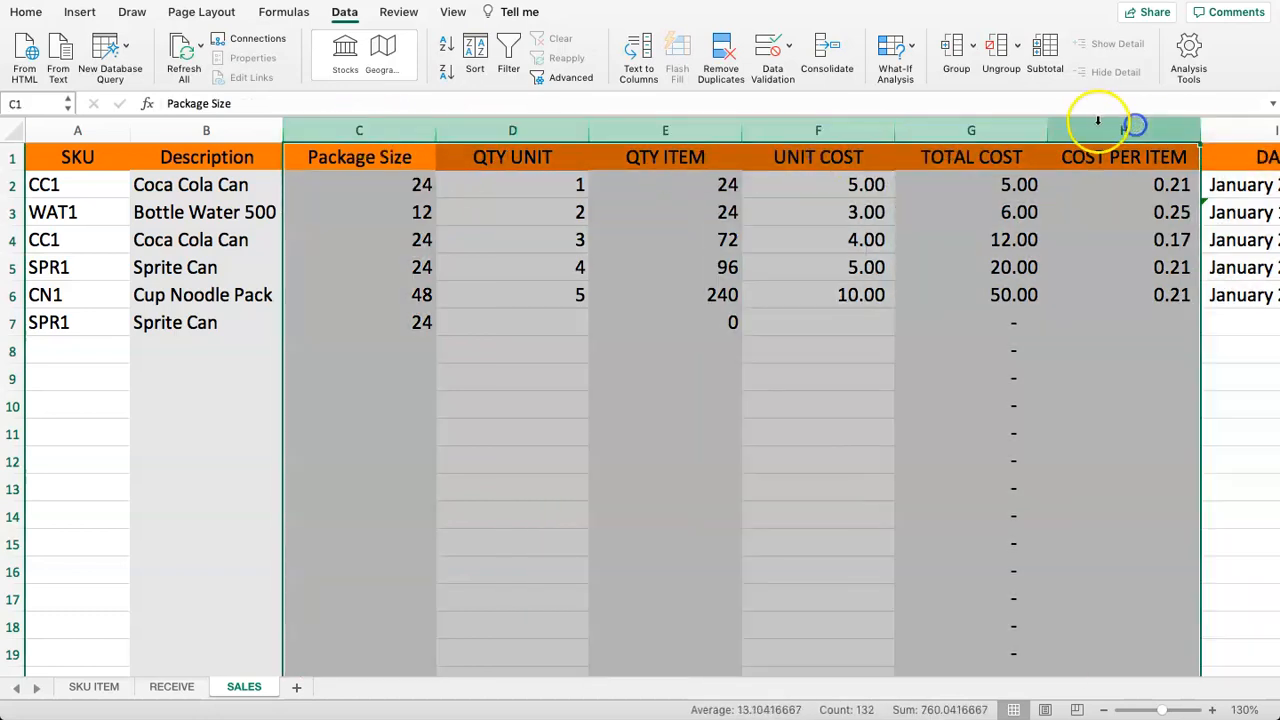
{"action": "right_click", "coordinate": [1098, 124]}
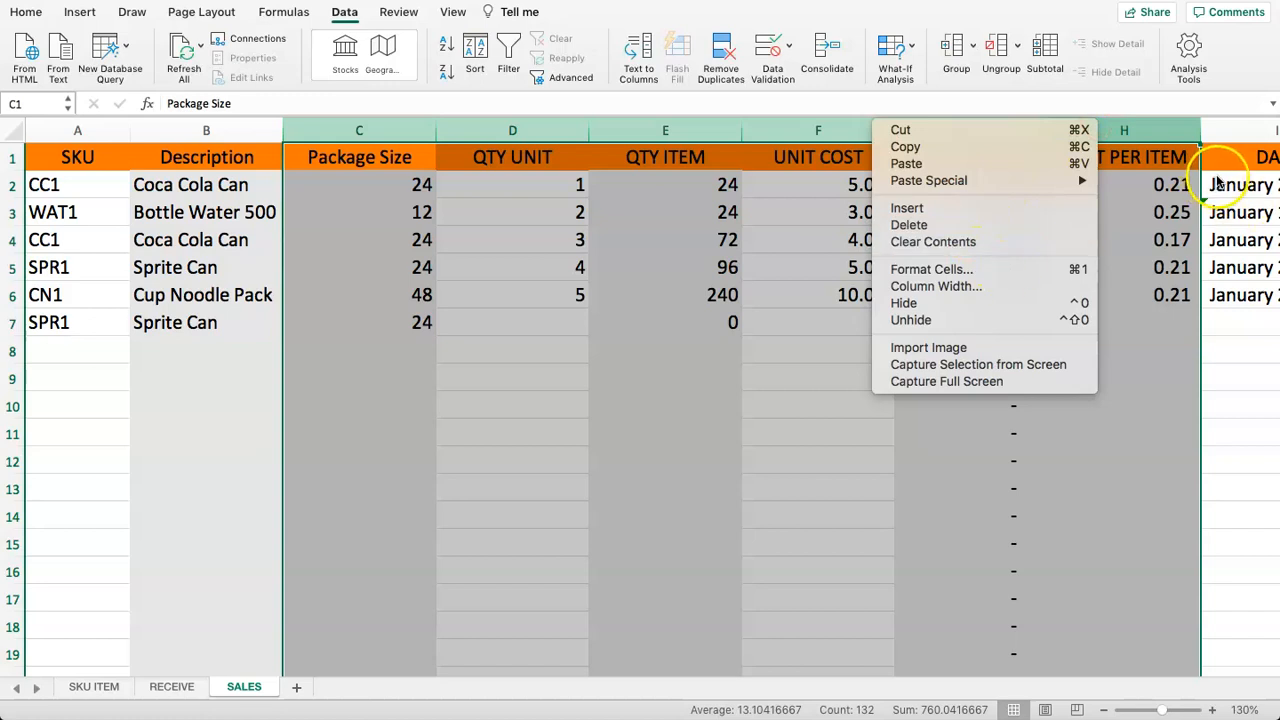
{"action": "left_click", "coordinate": [942, 226]}
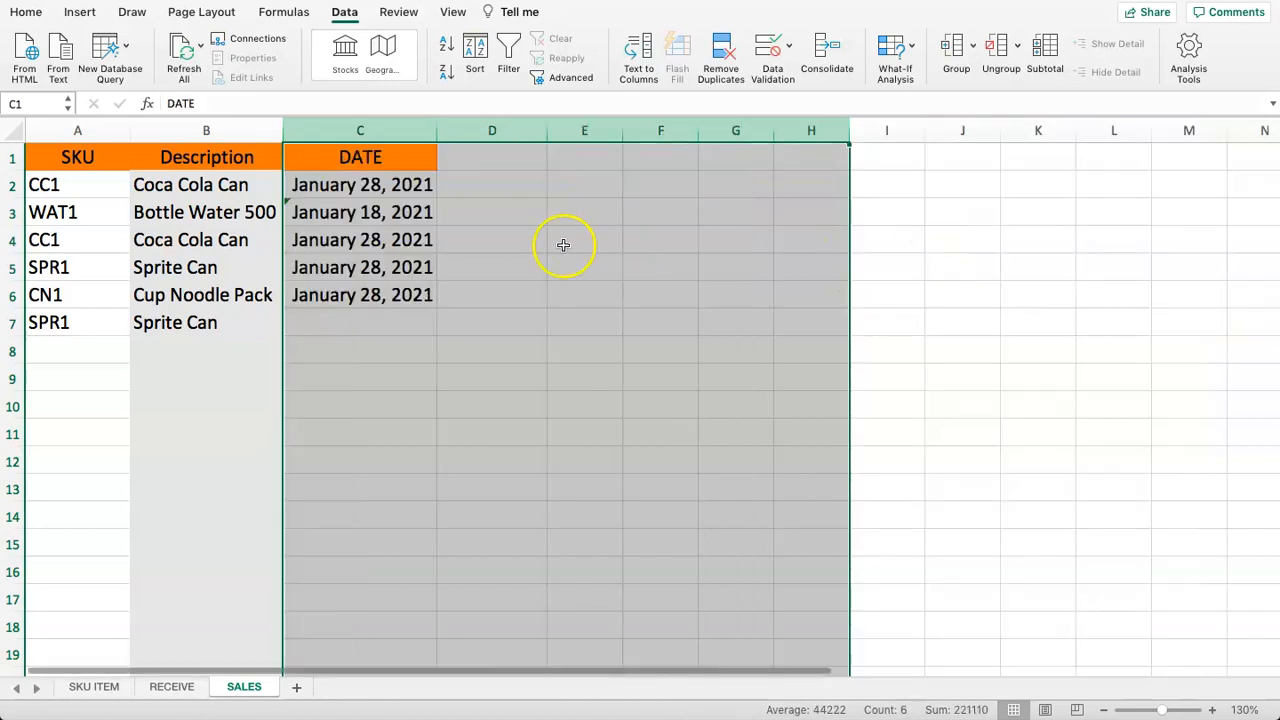
{"action": "left_click", "coordinate": [519, 240]}
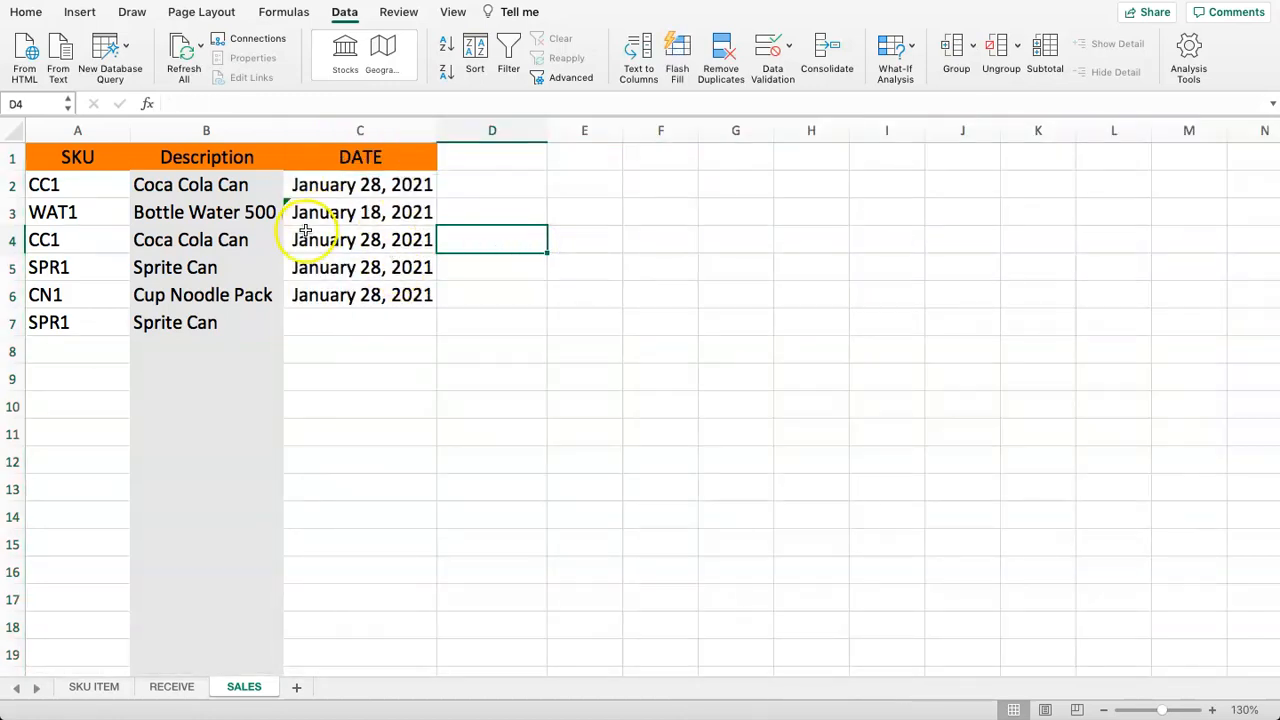
Insert a blank column between the Description and DATE columns.
{"action": "left_click_drag", "start_coordinate": [80, 157], "coordinate": [63, 311]}
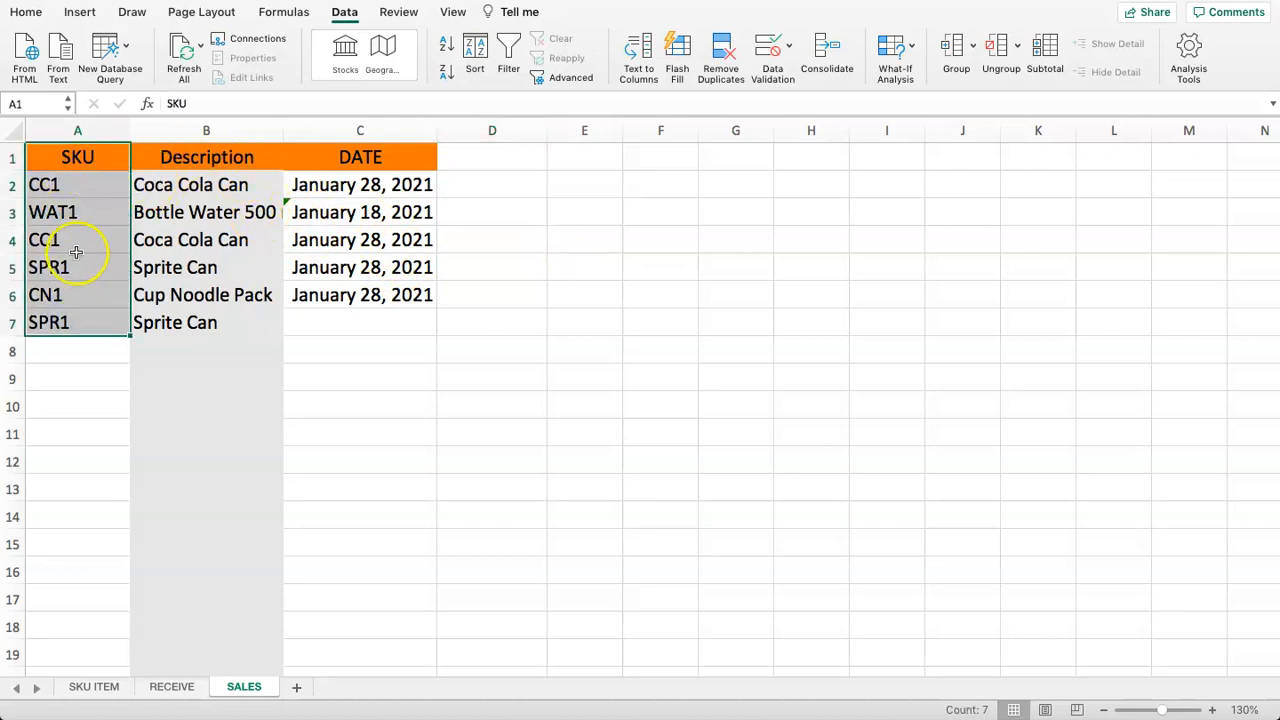
{"action": "left_click_drag", "start_coordinate": [207, 180], "coordinate": [212, 322]}
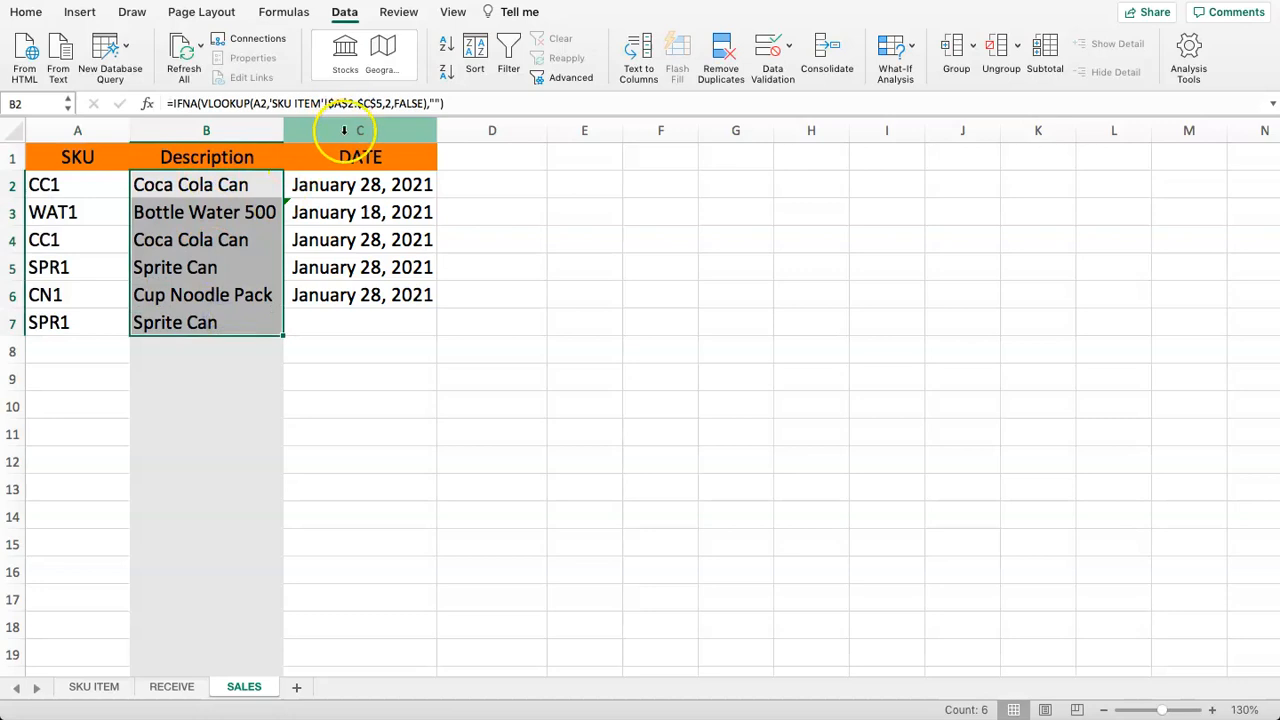
{"action": "left_click", "coordinate": [346, 130]}
{"action": "right_click", "coordinate": [345, 131]}
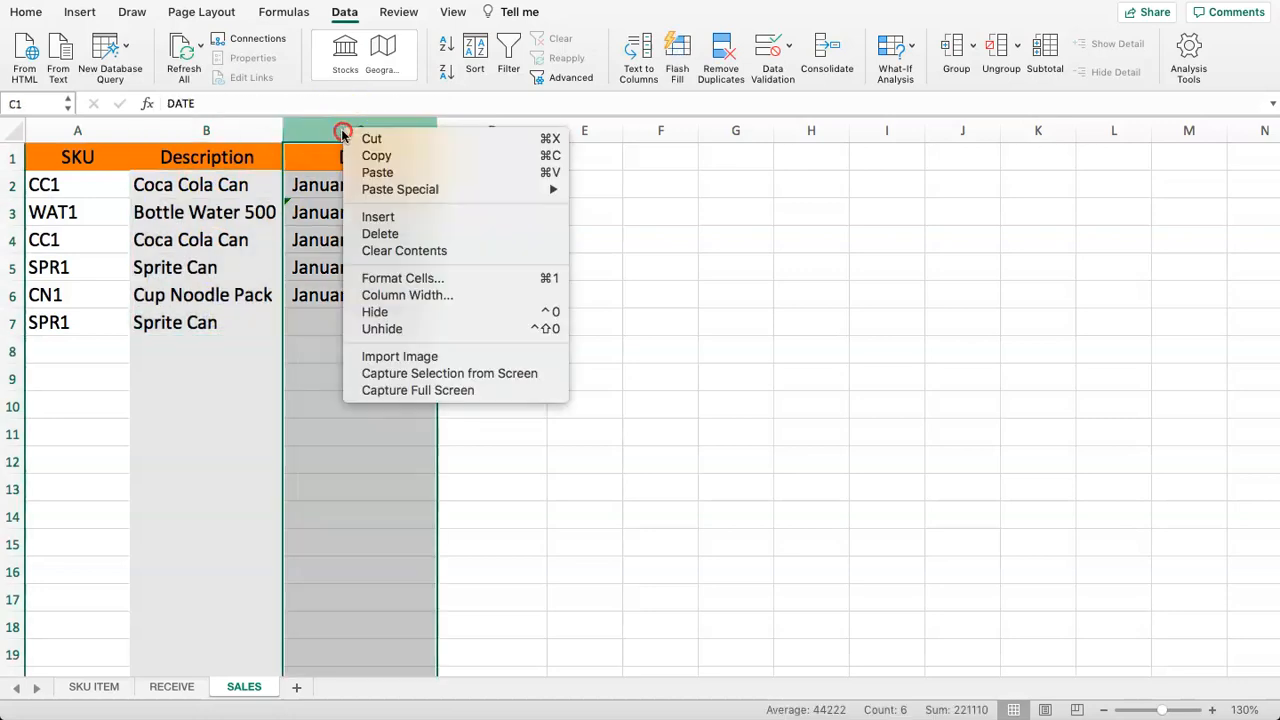
{"action": "left_click", "coordinate": [380, 217]}
{"action": "left_click", "coordinate": [337, 210]}
{"action": "left_click", "coordinate": [335, 182]}
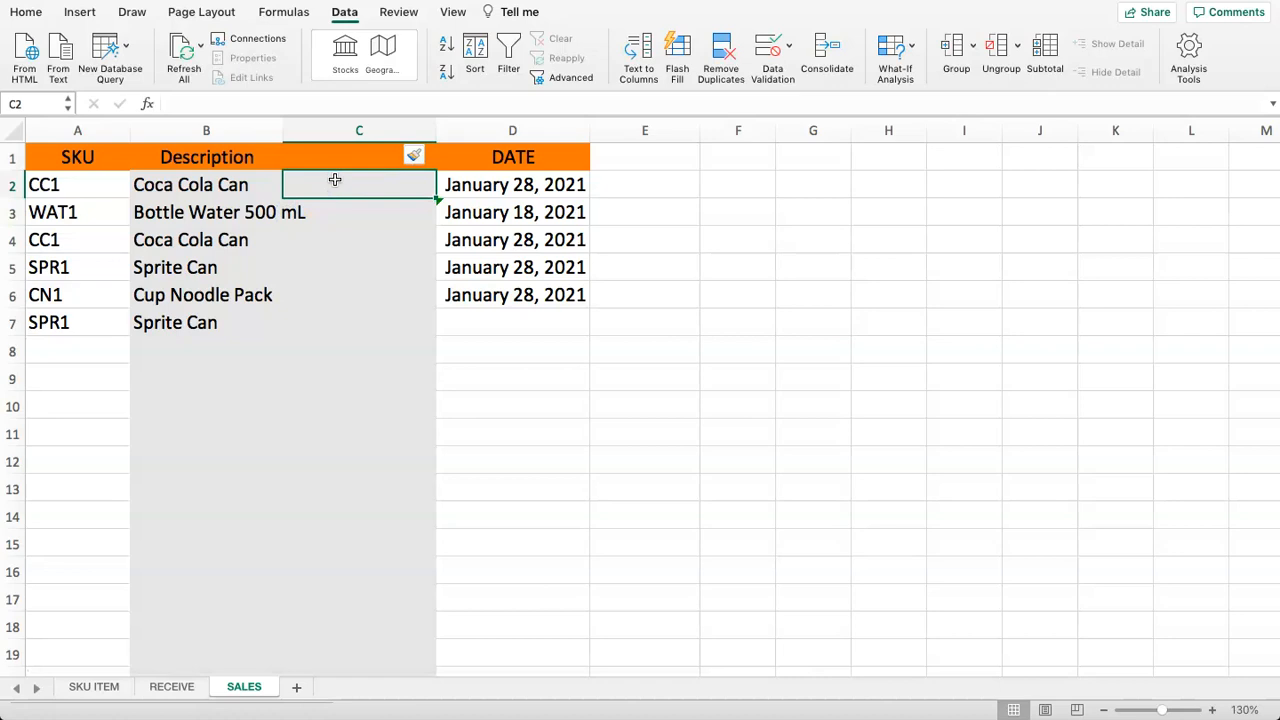
Enter QTY ITEM SOLD as the header of the new column in cell C1.
{"action": "type", "text": "QTY"}
{"action": "key", "text": "Up"}
{"action": "type", "text": "Q"}
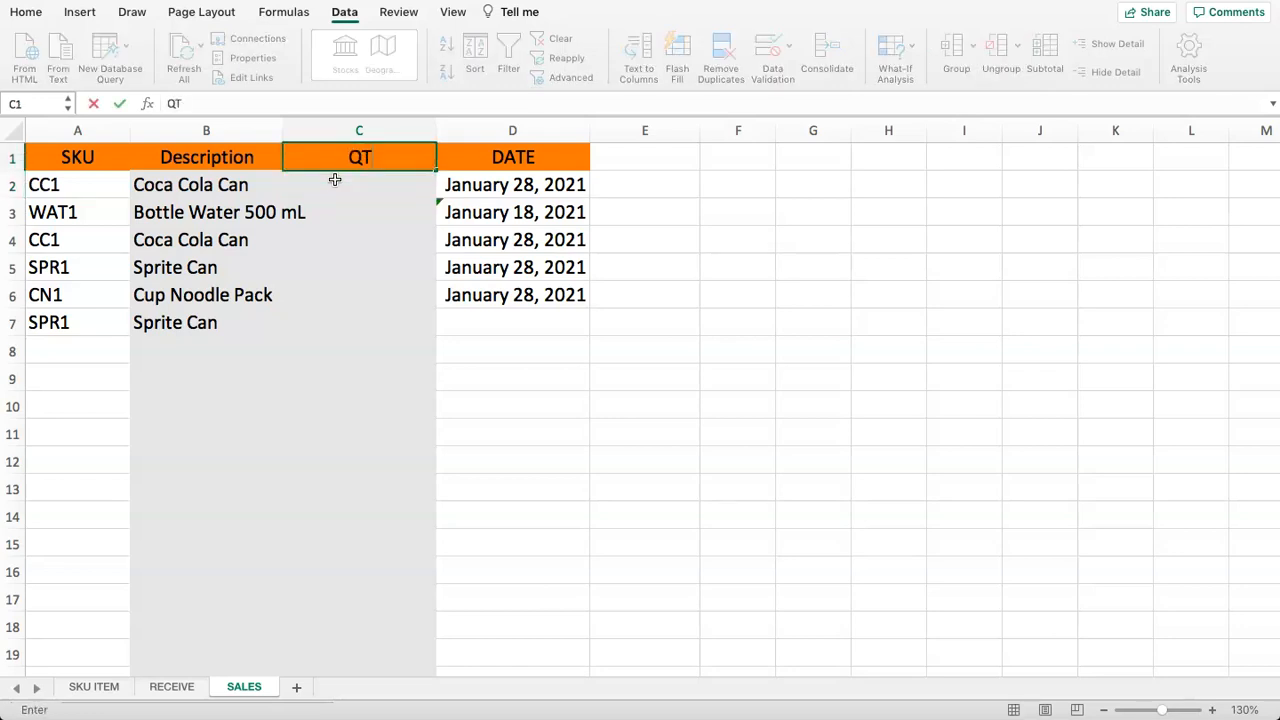
{"action": "type", "text": "TY ITEM SOLD"}
{"action": "key", "text": "Return"}
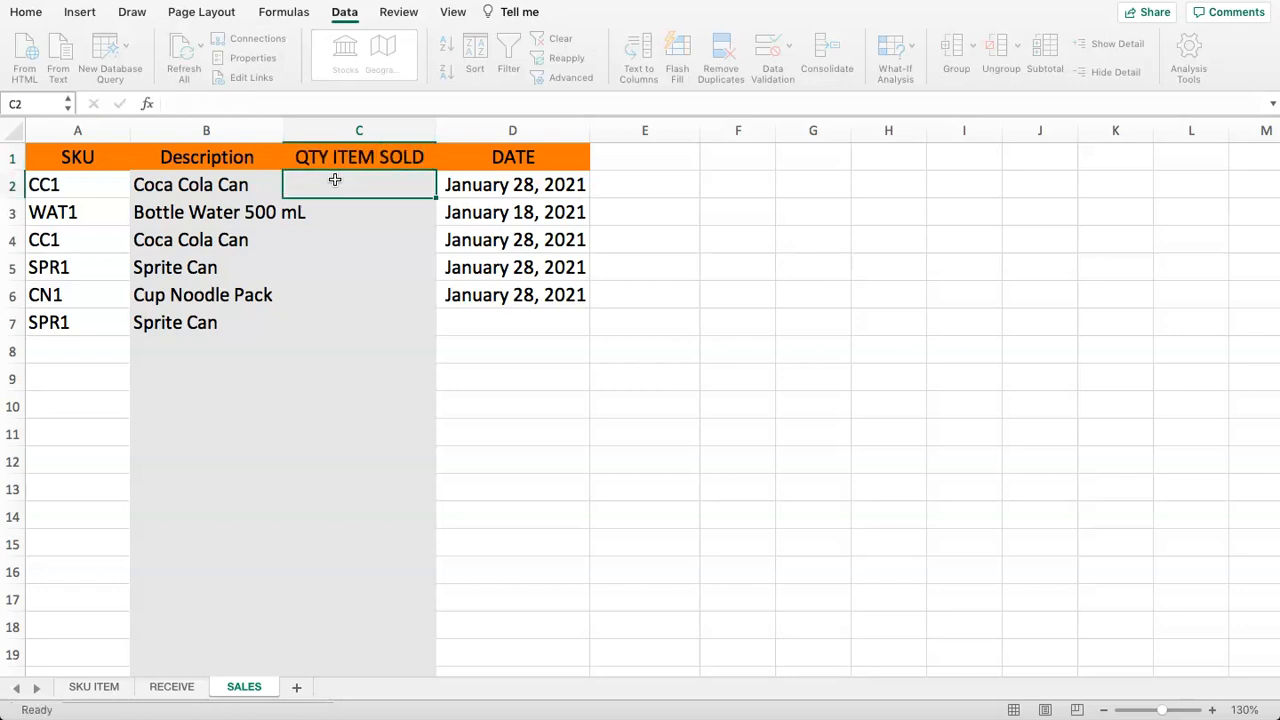
{"action": "left_click", "coordinate": [346, 175]}
{"action": "left_click", "coordinate": [354, 157]}
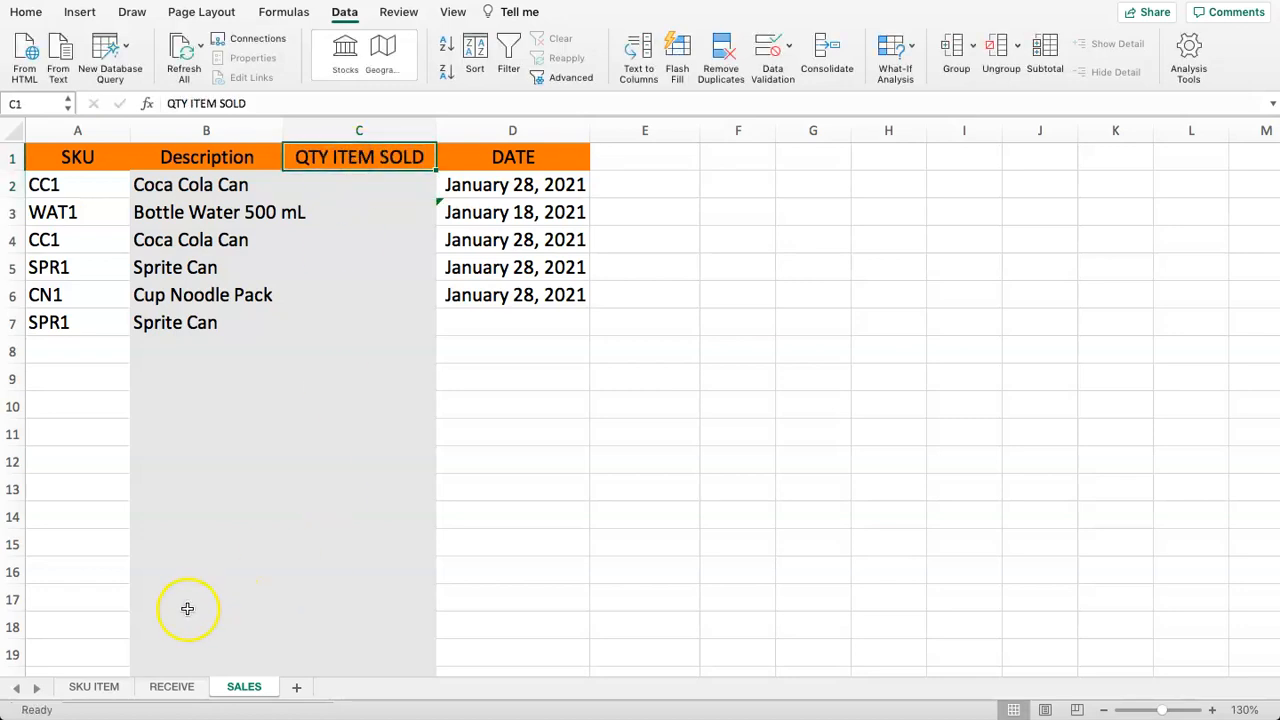
Examine on the RECEIVE sheet how the package size and QTY UNIT values relate to the QTY ITEM column.
{"action": "left_click", "coordinate": [171, 687]}
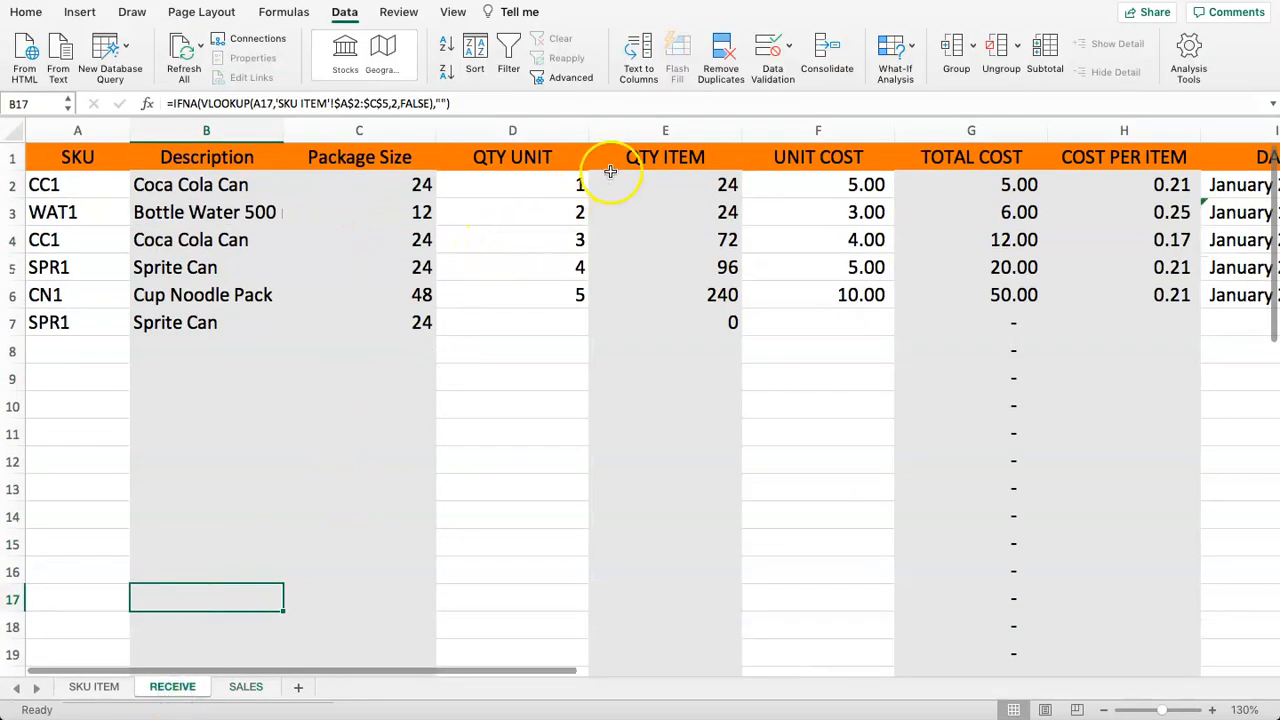
{"action": "left_click", "coordinate": [500, 160]}
{"action": "left_click", "coordinate": [520, 202]}
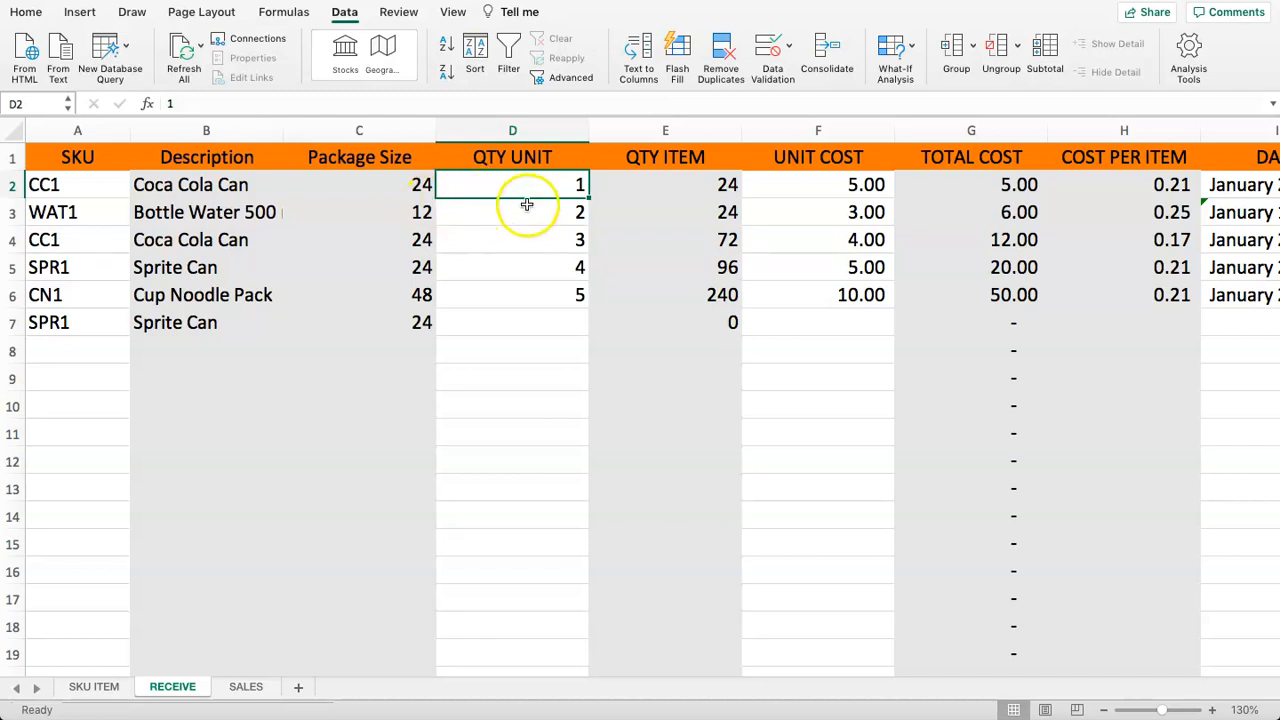
{"action": "left_click", "coordinate": [651, 189]}
{"action": "left_click", "coordinate": [441, 218]}
{"action": "left_click", "coordinate": [280, 302]}
{"action": "left_click", "coordinate": [346, 298]}
{"action": "left_click", "coordinate": [422, 300]}
{"action": "left_click", "coordinate": [546, 300]}
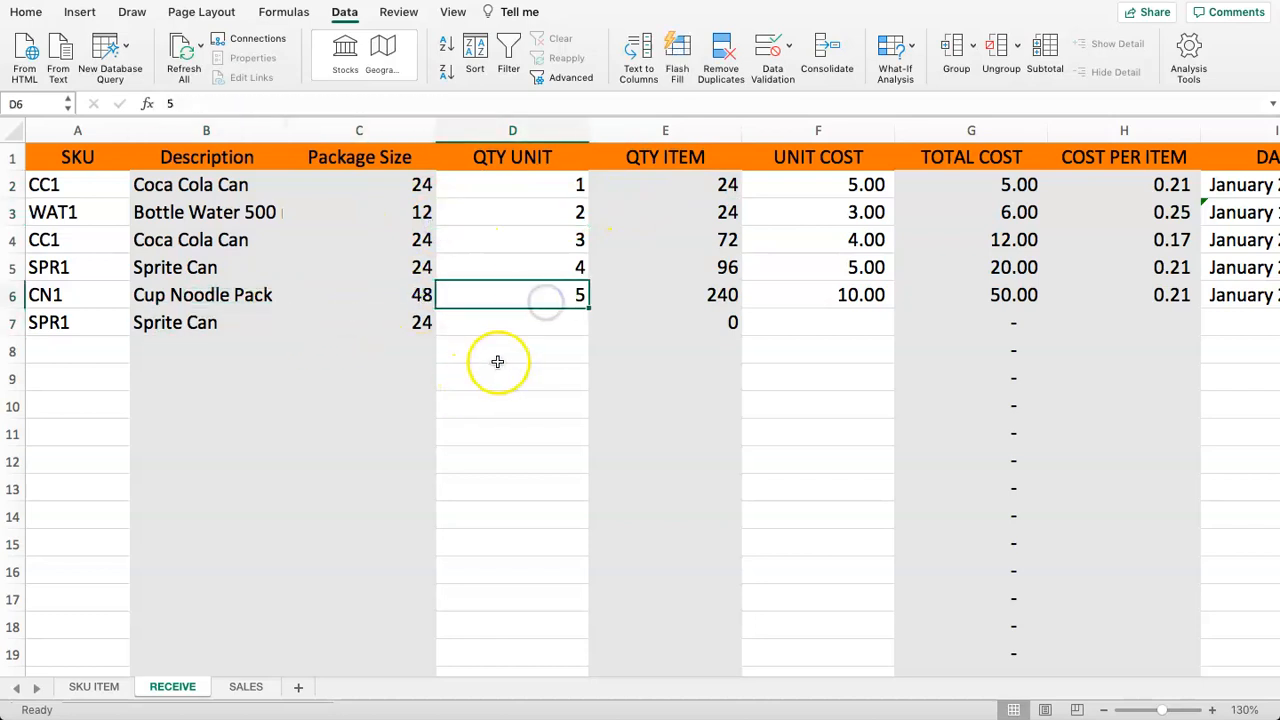
{"action": "left_click", "coordinate": [689, 305]}
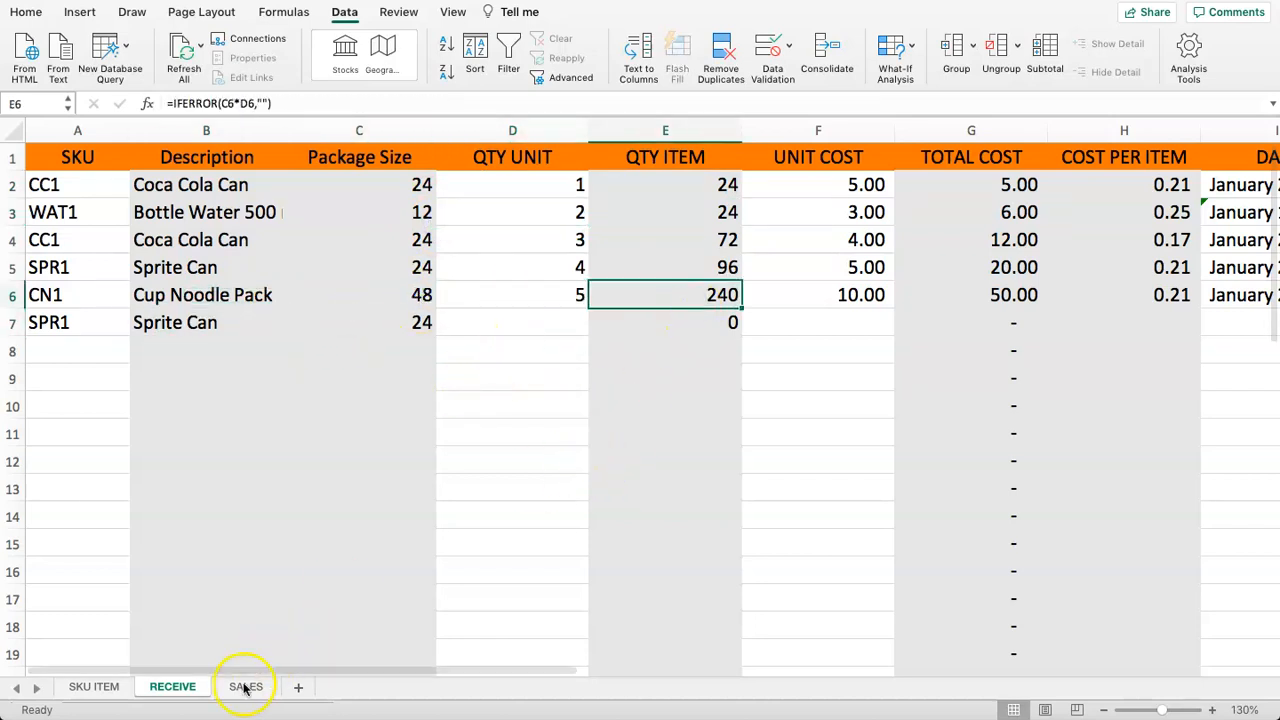
Return to the SALES sheet and insert a blank column between QTY ITEM SOLD and DATE.
{"action": "left_click", "coordinate": [245, 687]}
{"action": "left_click", "coordinate": [360, 194]}
{"action": "left_click", "coordinate": [340, 156]}
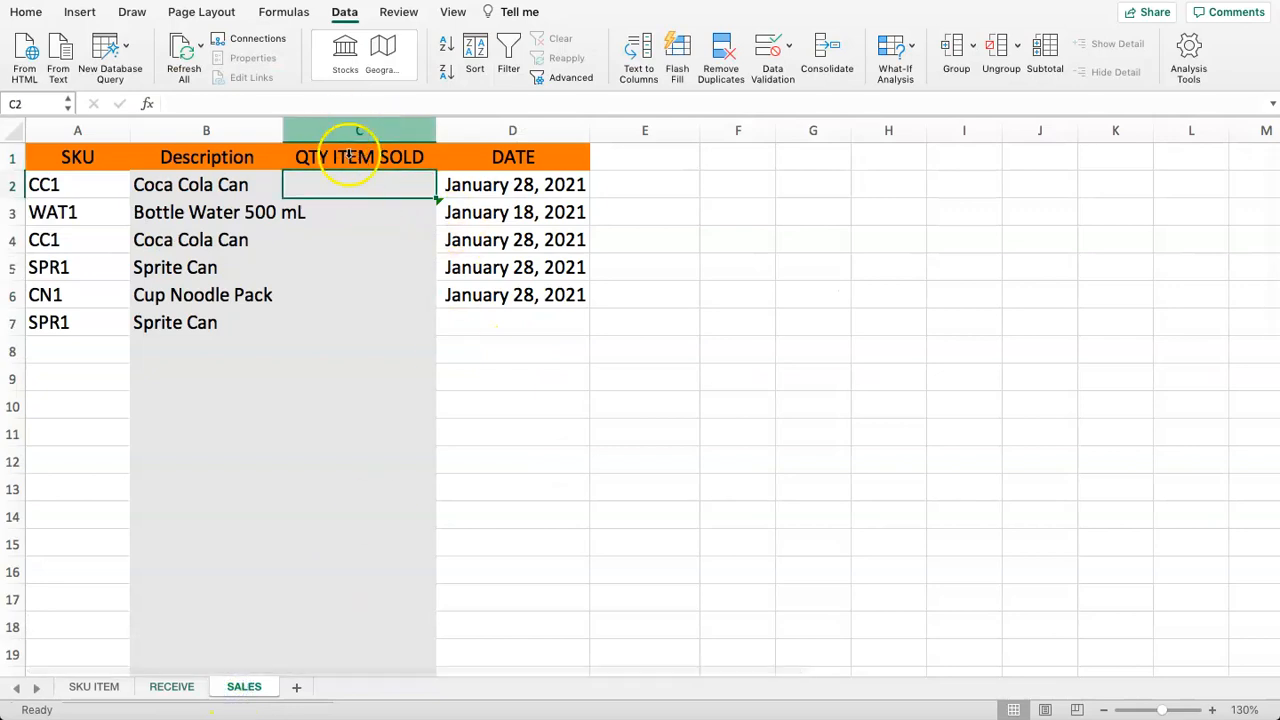
{"action": "left_click", "coordinate": [360, 193]}
{"action": "left_click_drag", "start_coordinate": [362, 184], "coordinate": [337, 506]}
{"action": "left_click", "coordinate": [330, 240]}
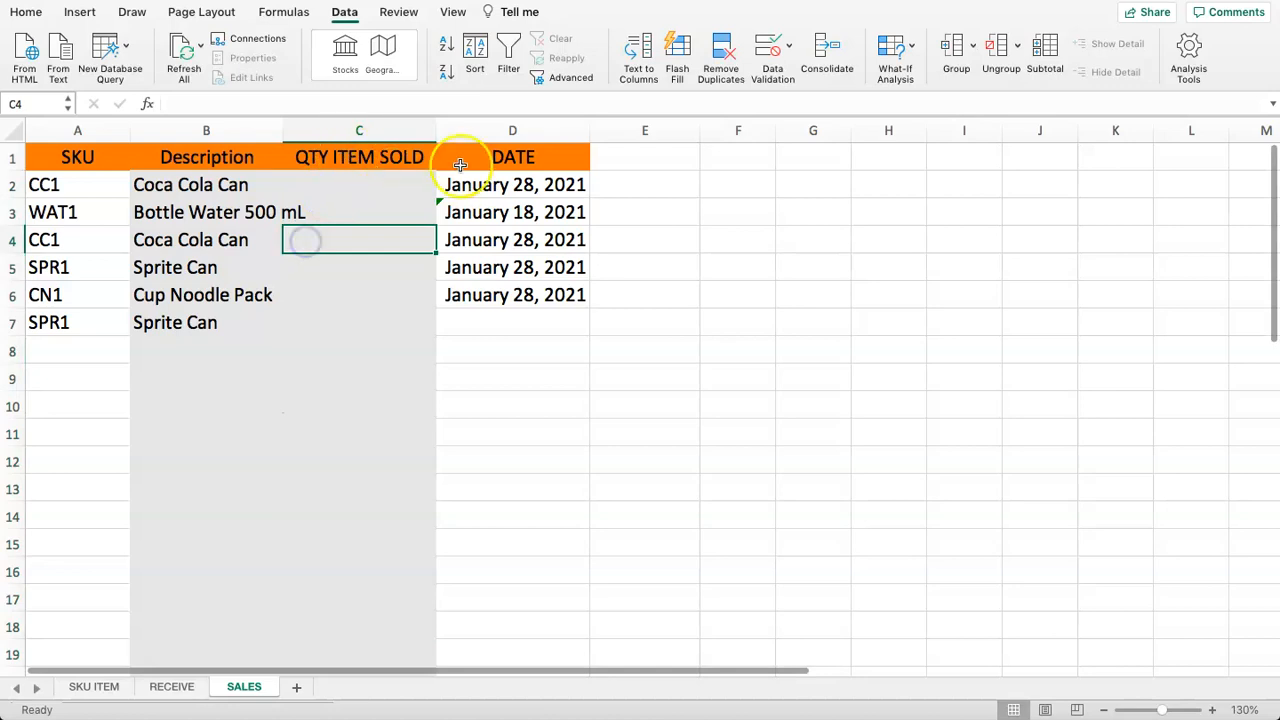
{"action": "left_click", "coordinate": [493, 129]}
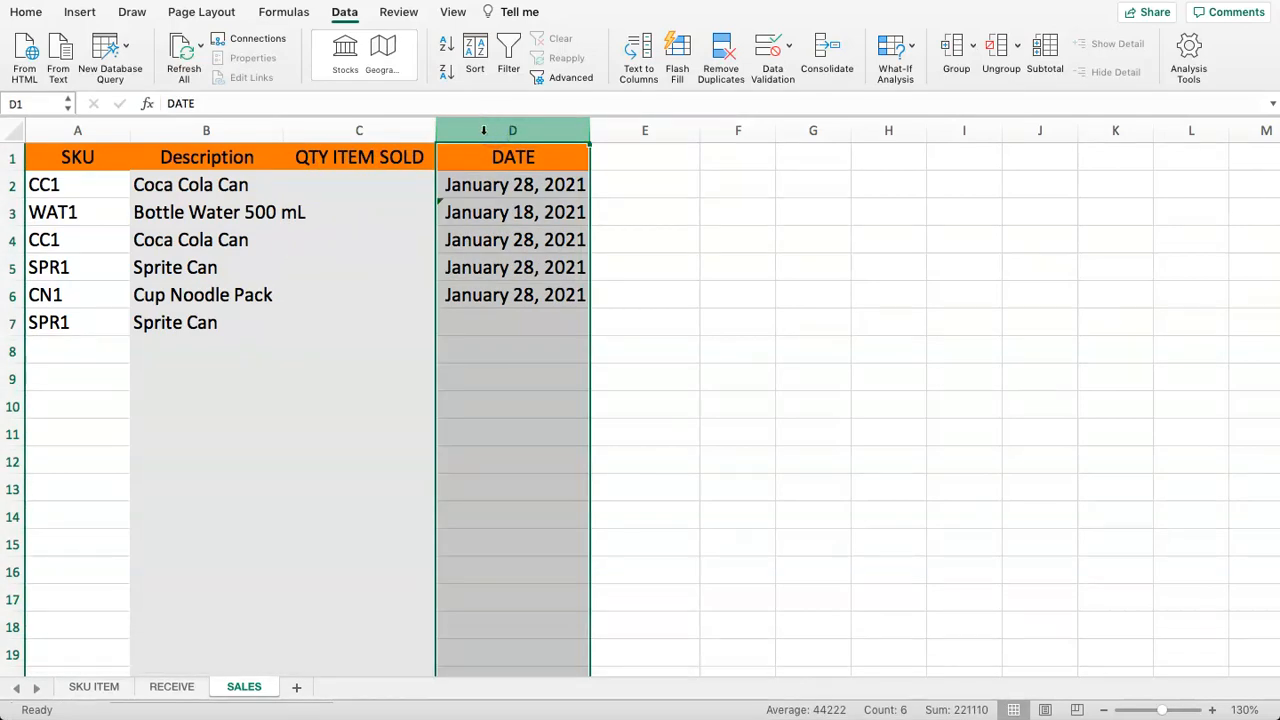
{"action": "right_click", "coordinate": [477, 130]}
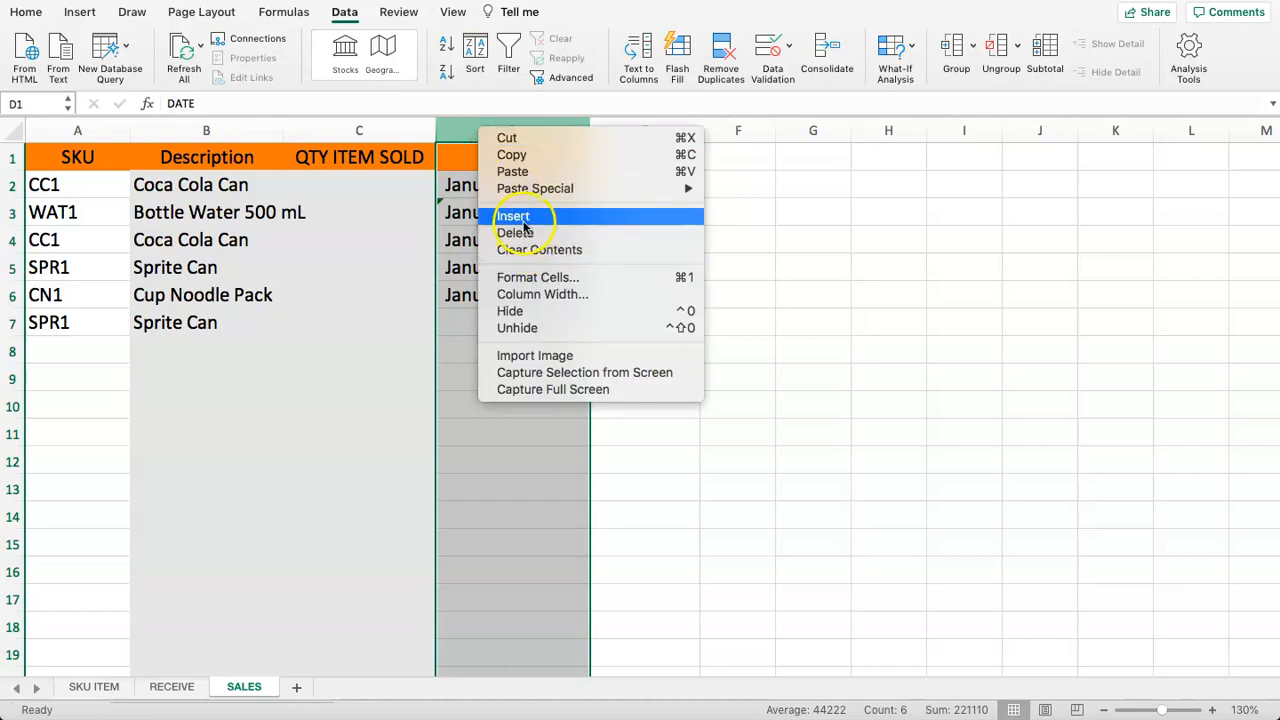
{"action": "left_click", "coordinate": [510, 213]}
{"action": "left_click", "coordinate": [395, 235]}
Enter PRICE PER ITEM as the header in cell D1.
{"action": "left_click", "coordinate": [499, 162]}
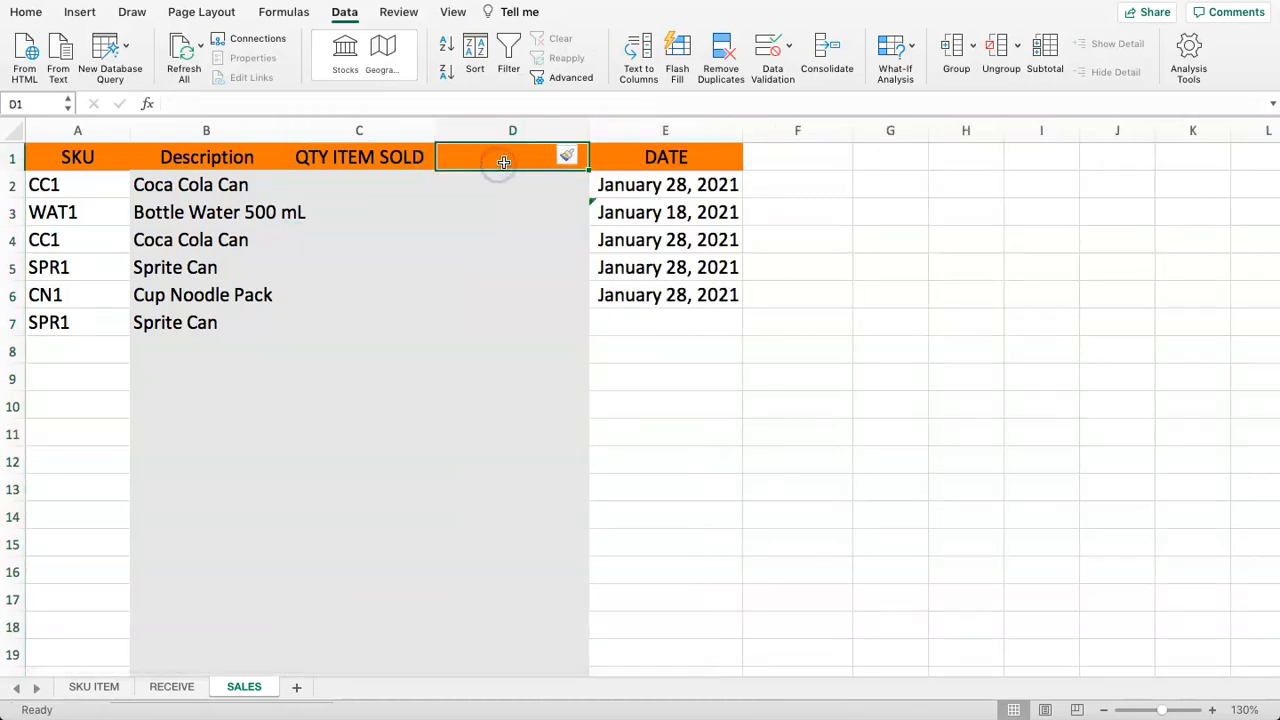
{"action": "type", "text": "PRICE"}
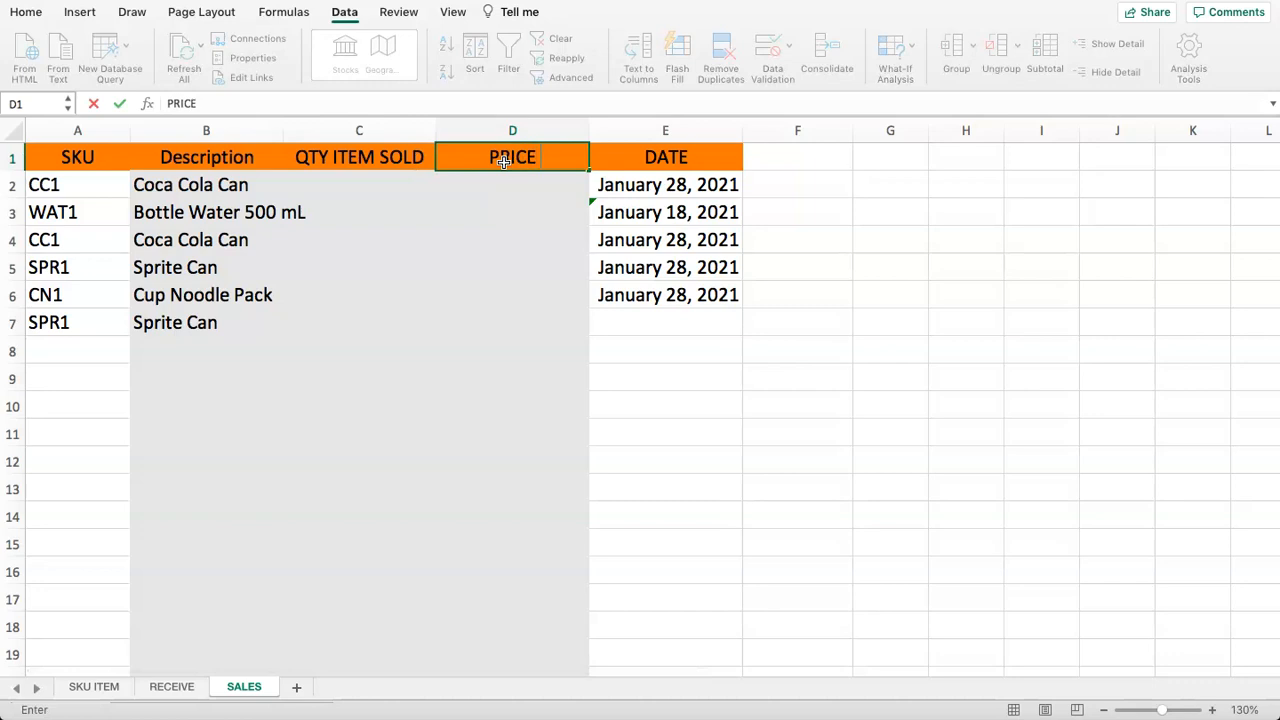
{"action": "type", "text": " PER ITEM"}
{"action": "key", "text": "Return"}
{"action": "left_click", "coordinate": [652, 127]}
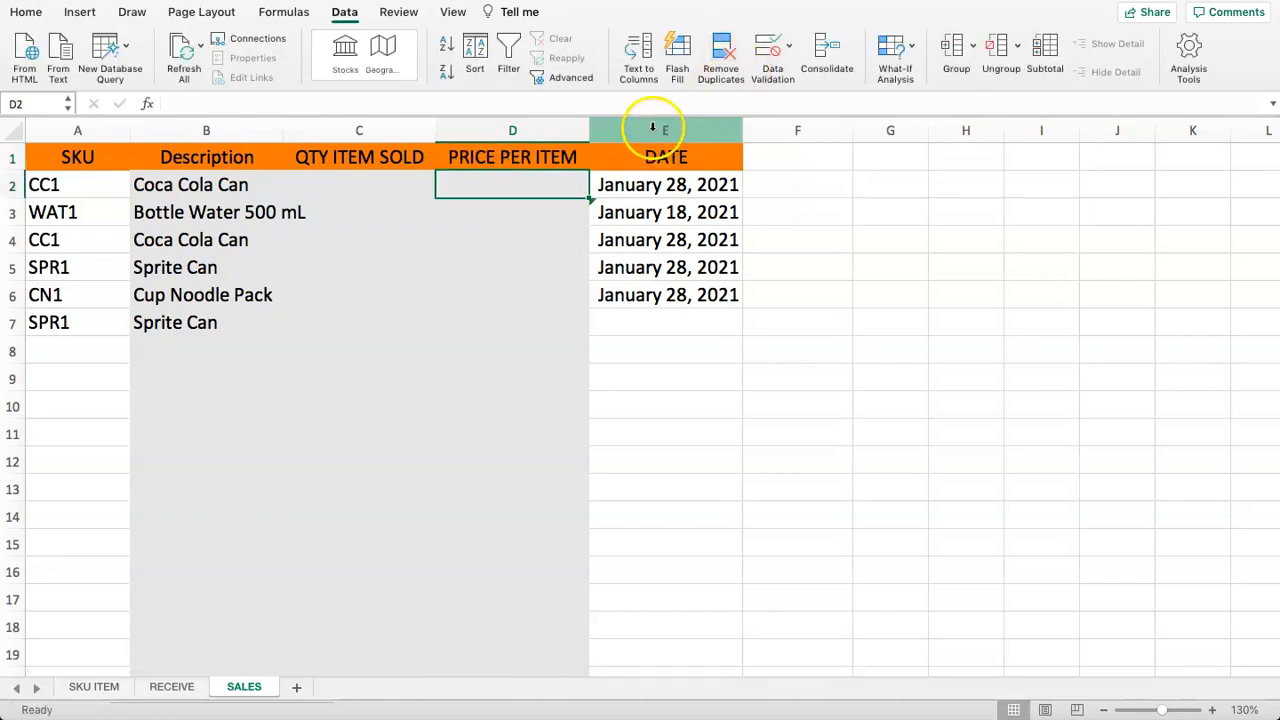
{"action": "right_click", "coordinate": [652, 127]}
{"action": "left_click", "coordinate": [665, 226]}
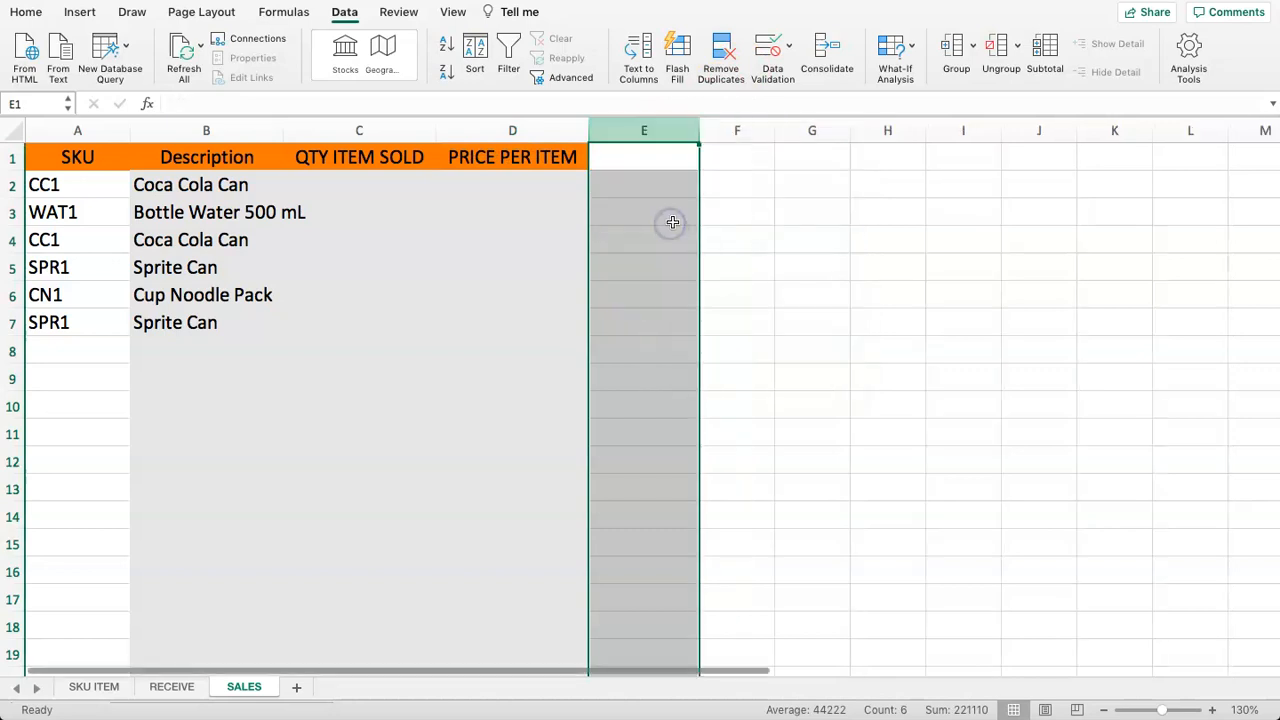
{"action": "key", "text": "super+z"}
Insert a column before DATE and enter TOTAL SALES as its header.
{"action": "right_click", "coordinate": [663, 131]}
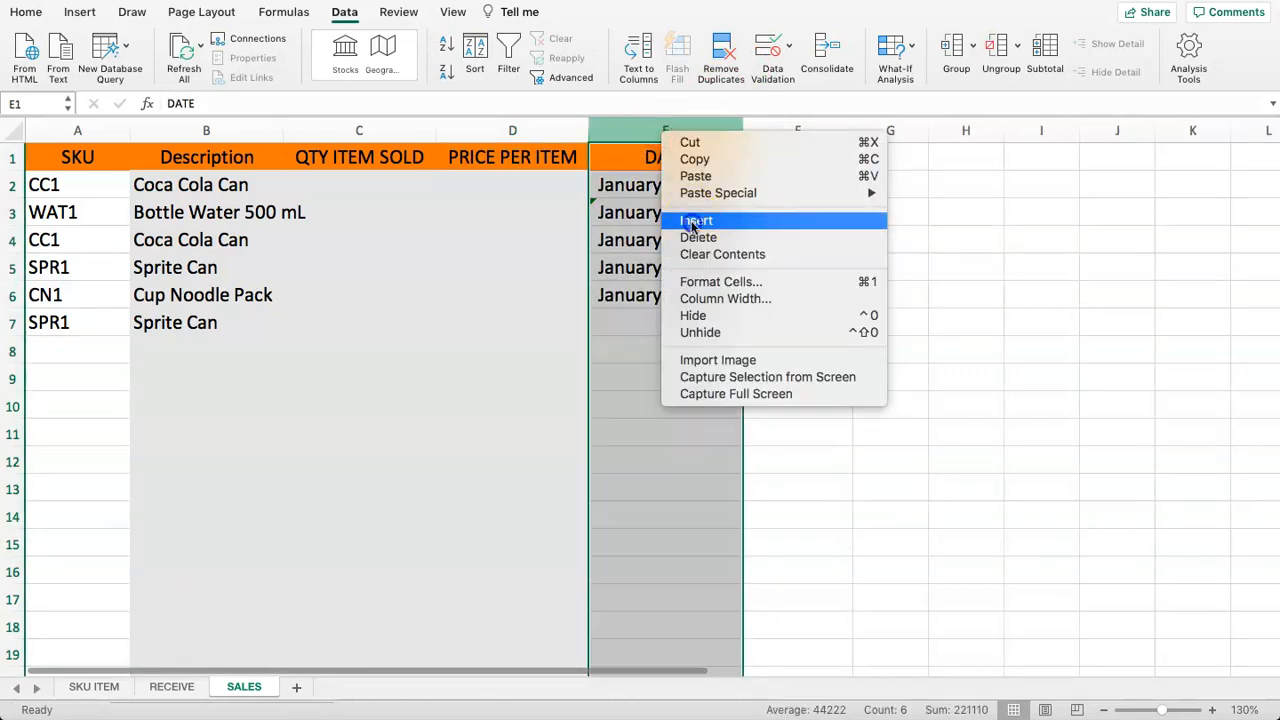
{"action": "left_click", "coordinate": [692, 226]}
{"action": "left_click", "coordinate": [612, 162]}
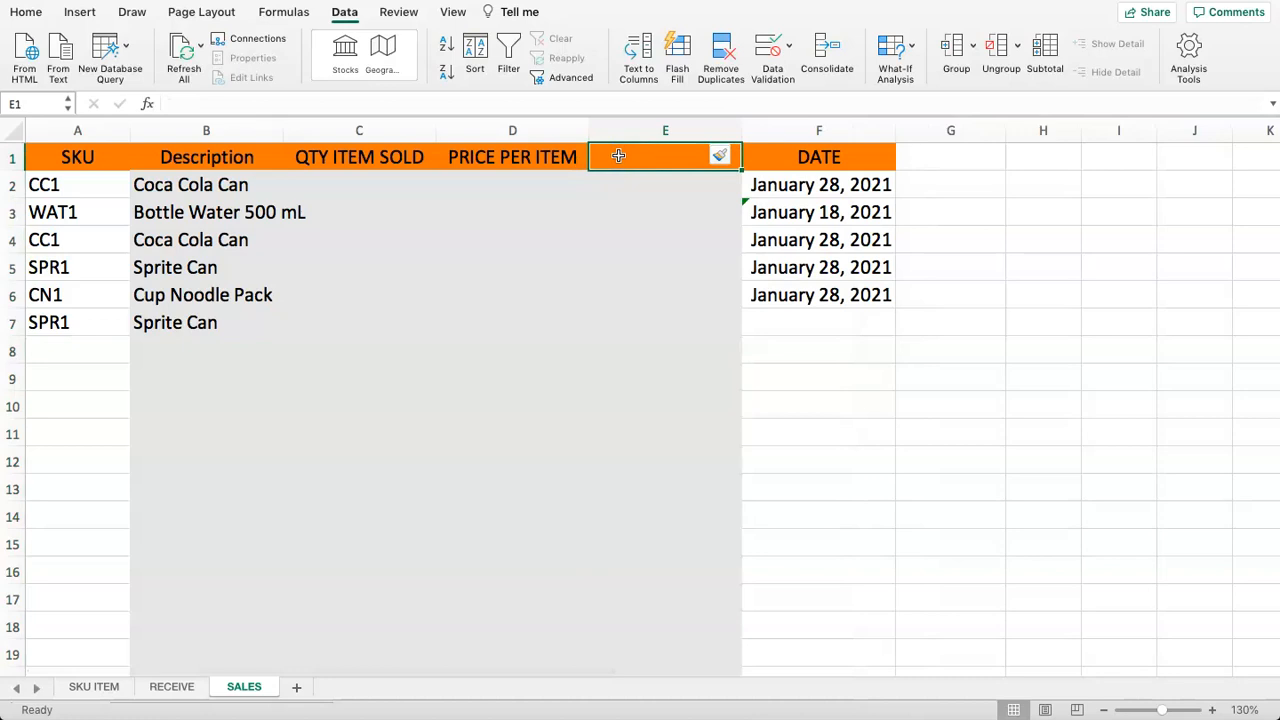
{"action": "type", "text": "TOTAL SALES"}
{"action": "key", "text": "Return"}
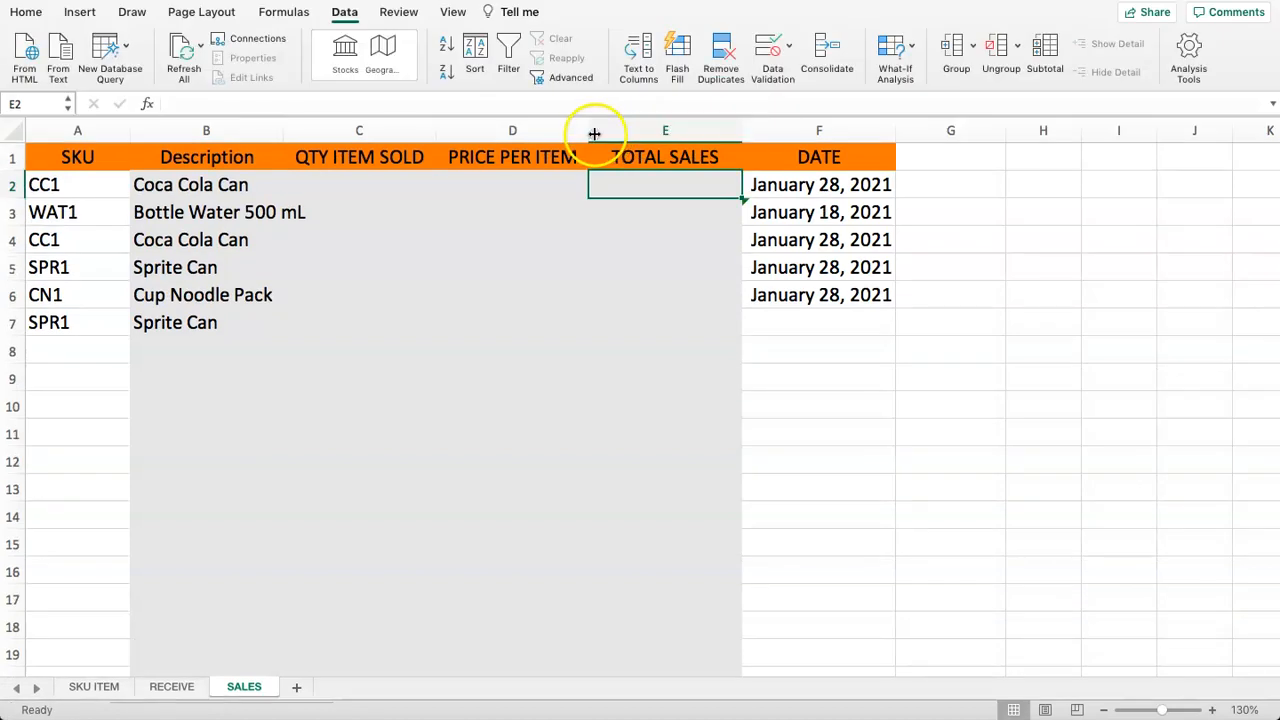
{"action": "left_click_drag", "start_coordinate": [385, 185], "coordinate": [603, 211]}
{"action": "left_click", "coordinate": [603, 211]}
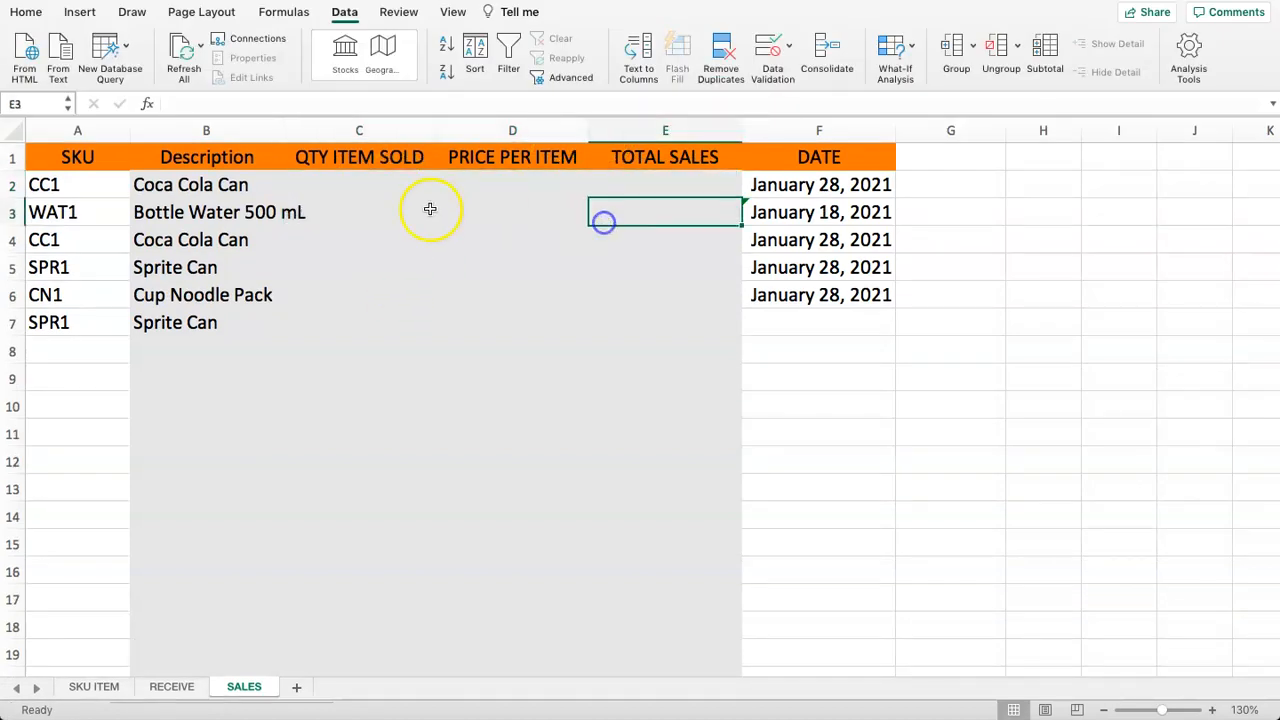
Enter quantities sold of 2 for Coca Cola Can in C2 and 1 for Bottle Water in C3.
{"action": "left_click", "coordinate": [349, 194]}
{"action": "left_click", "coordinate": [95, 208]}
{"action": "left_click", "coordinate": [108, 185]}
{"action": "left_click", "coordinate": [148, 187]}
{"action": "left_click", "coordinate": [338, 183]}
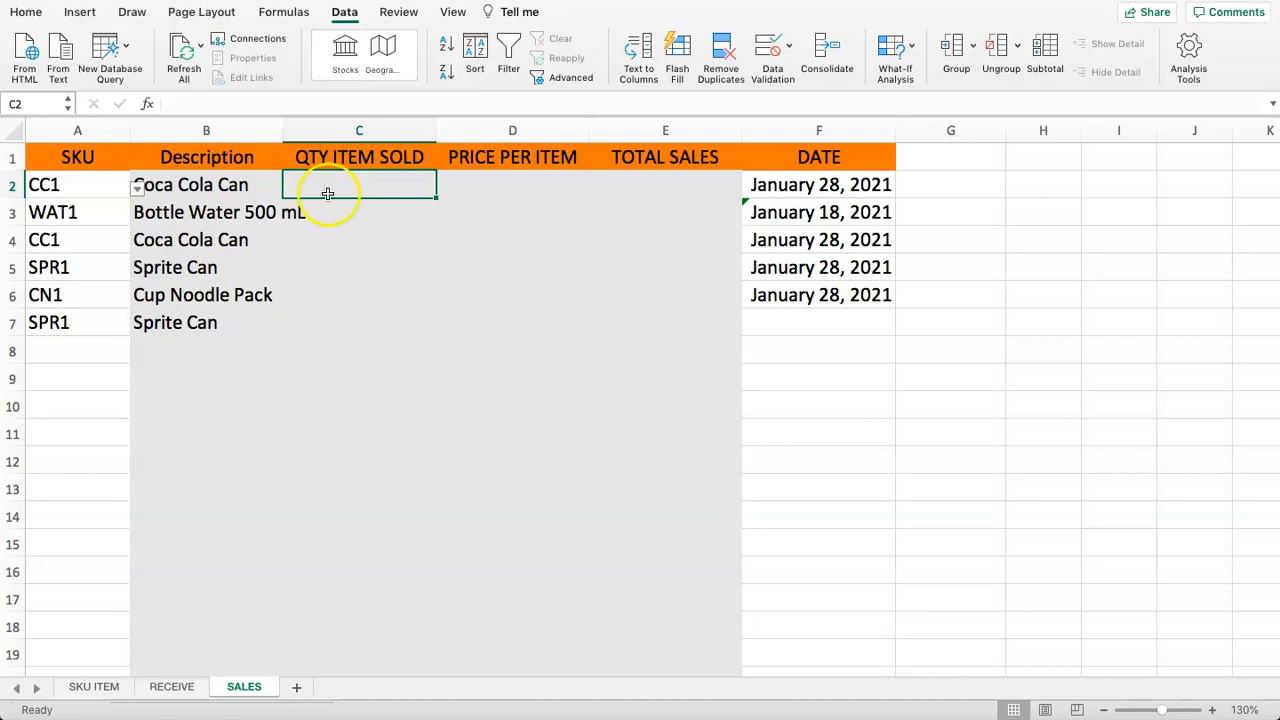
{"action": "type", "text": "2"}
{"action": "key", "text": "Return"}
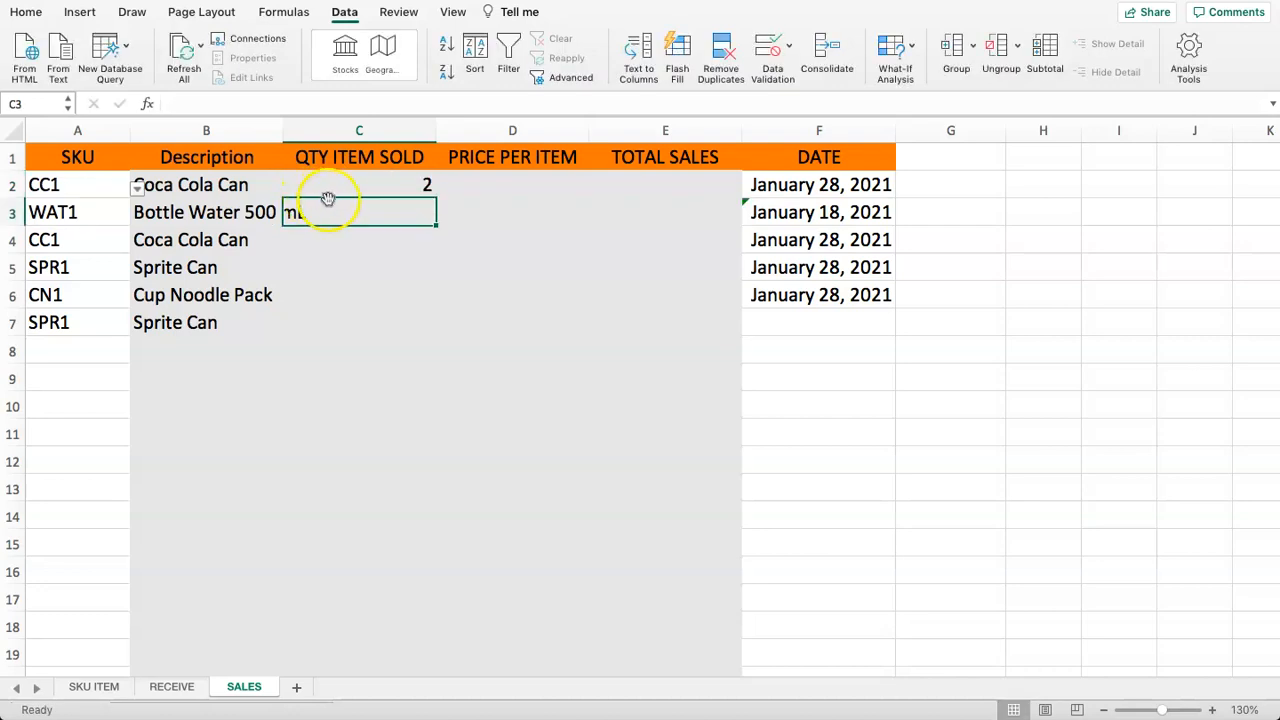
{"action": "type", "text": "1"}
{"action": "key", "text": "Return"}
Enter prices per item of 1 in D2 and 1.5 in D3.
{"action": "key", "text": "Right"}
{"action": "key", "text": "Up"}
{"action": "key", "text": "Up"}
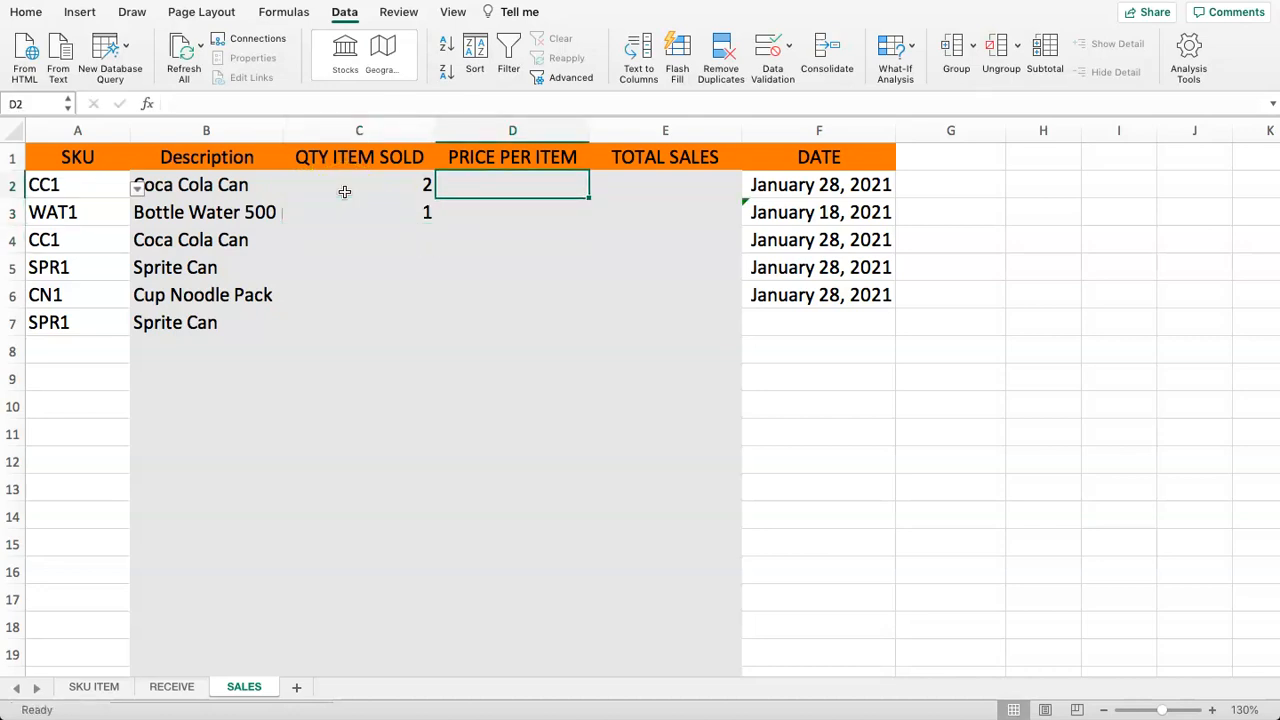
{"action": "key", "text": "Return"}
{"action": "type", "text": "1.5"}
{"action": "key", "text": "Return"}
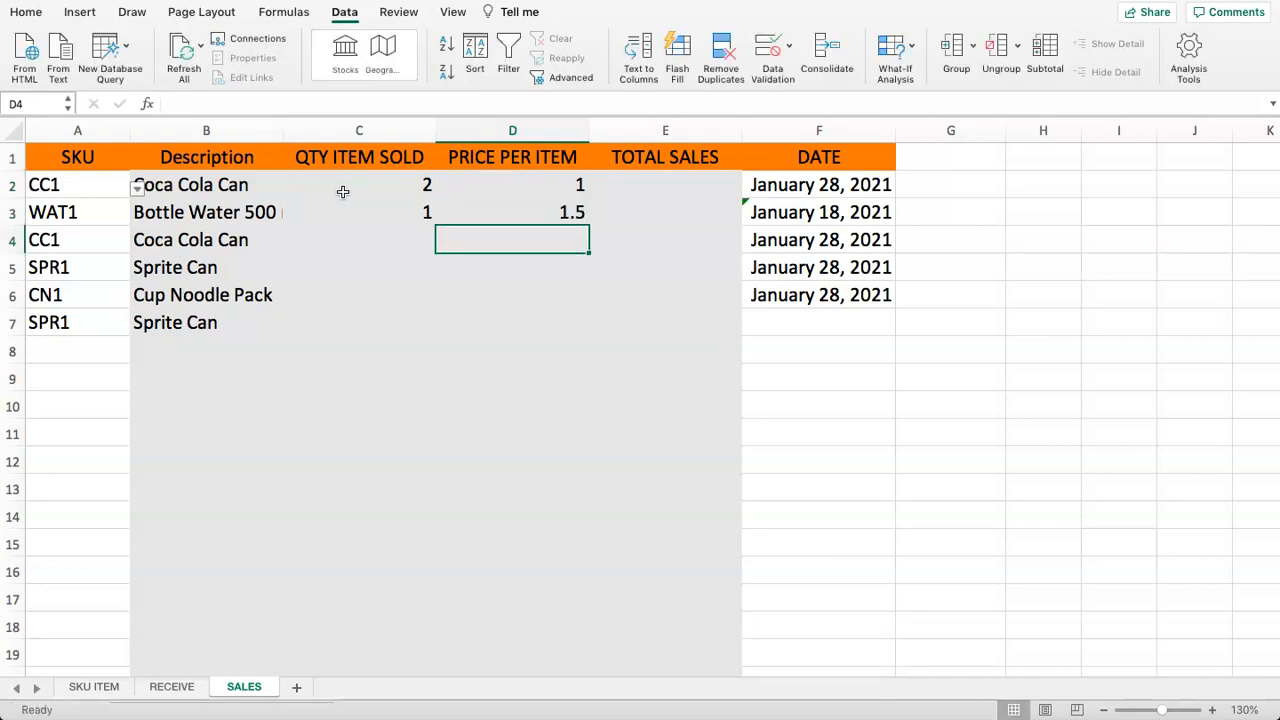
Fill row 4 with a quantity sold of 2 and a price per item of 1.5.
{"action": "left_click", "coordinate": [425, 243]}
{"action": "key", "text": "Tab"}
{"action": "type", "text": "1.5"}
{"action": "key", "text": "Return"}
{"action": "key", "text": "Left"}
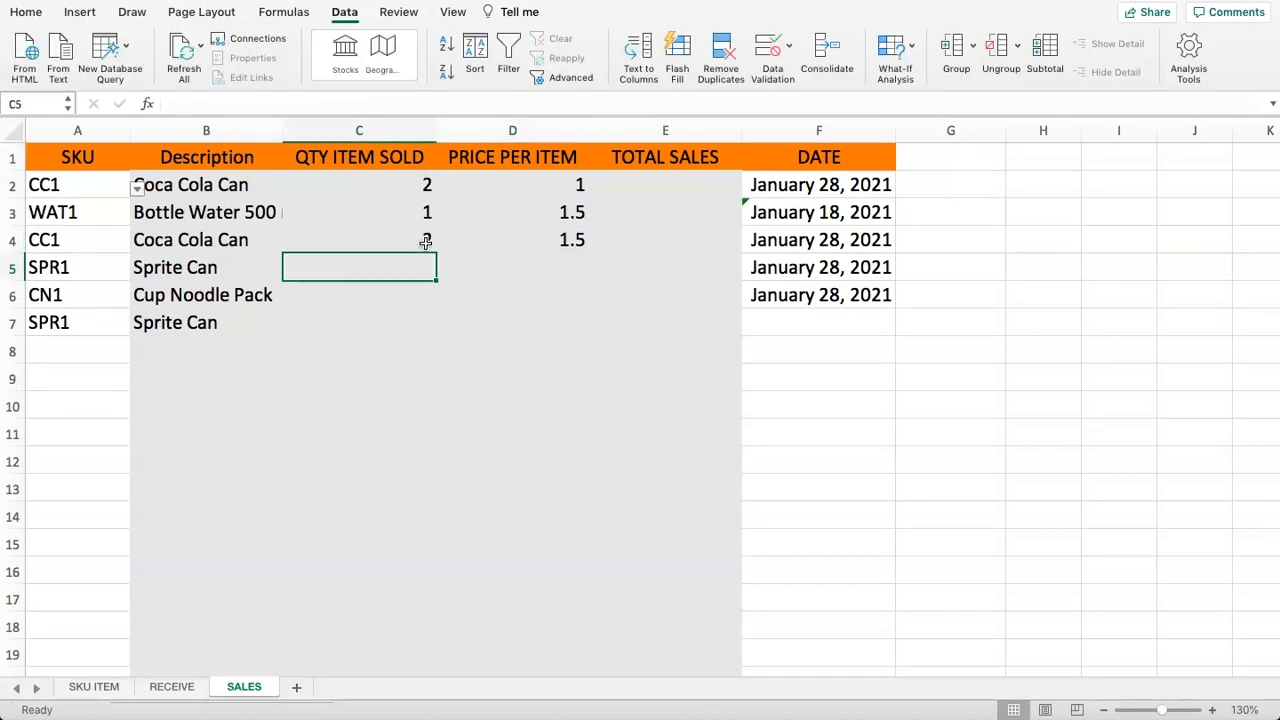
Copy the 1.5 price from D4 into cells D5 through D7.
{"action": "key", "text": "Right"}
{"action": "key", "text": "Up"}
{"action": "key", "text": "super+c"}
{"action": "key", "text": "Down"}
{"action": "key", "text": "super+v"}
{"action": "key", "text": "Down"}
{"action": "key", "text": "super+v"}
{"action": "key", "text": "Down"}
{"action": "key", "text": "super+v"}
Enter quantities sold of 3, 4 and 5 in cells C5, C6 and C7.
{"action": "key", "text": "Left"}
{"action": "key", "text": "Up"}
{"action": "key", "text": "Up"}
{"action": "type", "text": "3"}
{"action": "key", "text": "Return"}
{"action": "type", "text": "4"}
{"action": "key", "text": "Return"}
{"action": "type", "text": "5"}
{"action": "key", "text": "Return"}
{"action": "key", "text": "Right"}
{"action": "key", "text": "Right"}
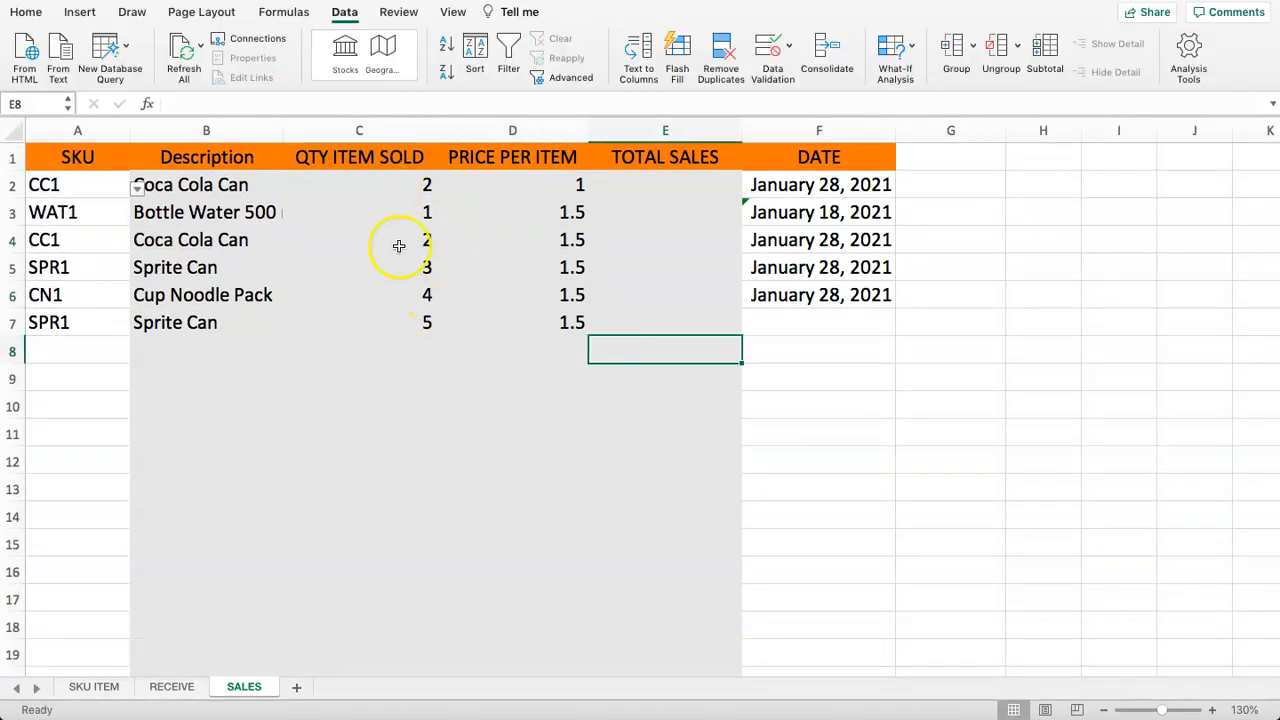
Remove the gray fill from the data cells of the QTY ITEM SOLD and PRICE PER ITEM columns.
{"action": "left_click_drag", "start_coordinate": [430, 186], "coordinate": [489, 620]}
{"action": "scroll", "coordinate": [470, 400], "scroll_direction": "up", "scroll_amount": 10}
{"action": "scroll", "coordinate": [468, 325], "scroll_direction": "up", "scroll_amount": 1}
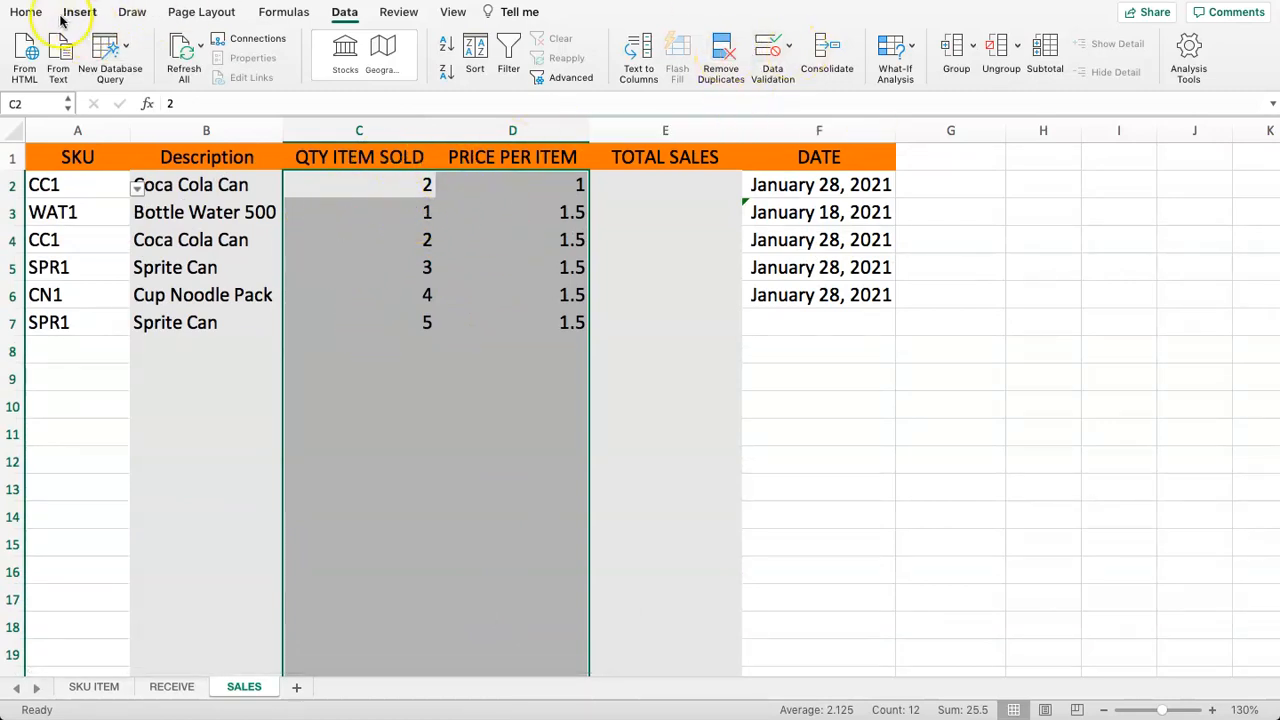
{"action": "left_click", "coordinate": [26, 12]}
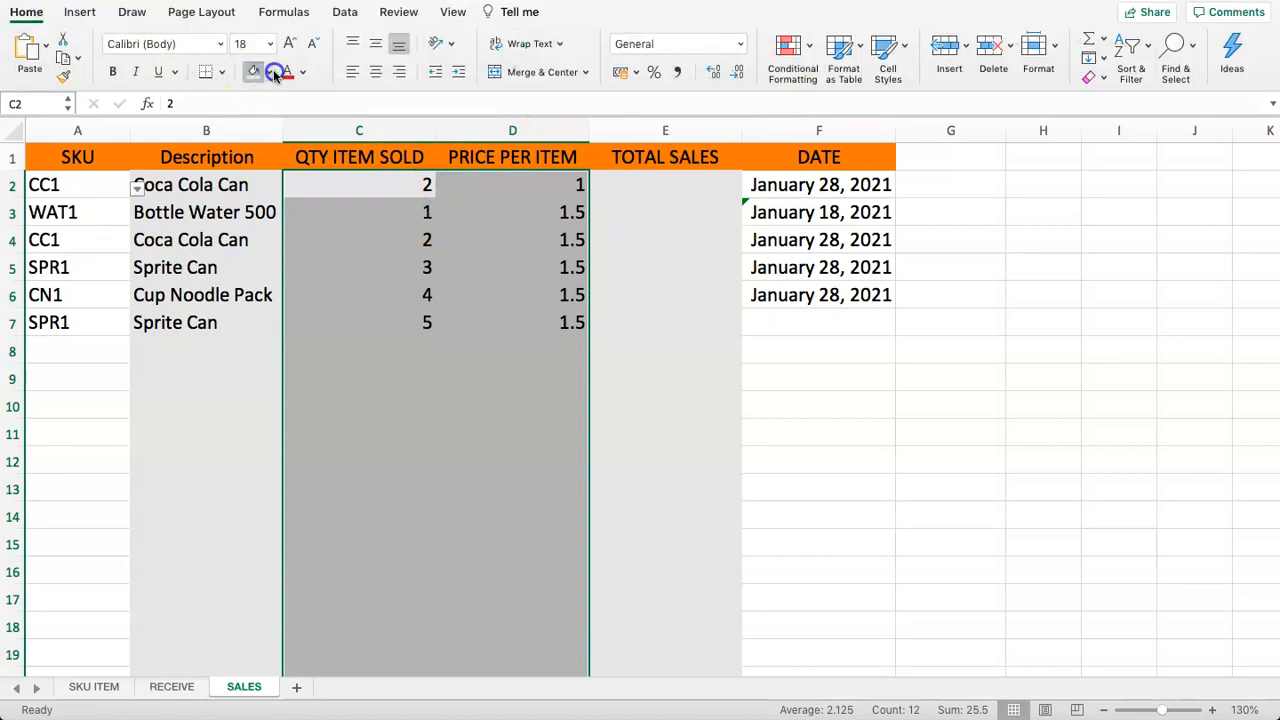
{"action": "left_click", "coordinate": [267, 74]}
{"action": "left_click", "coordinate": [288, 106]}
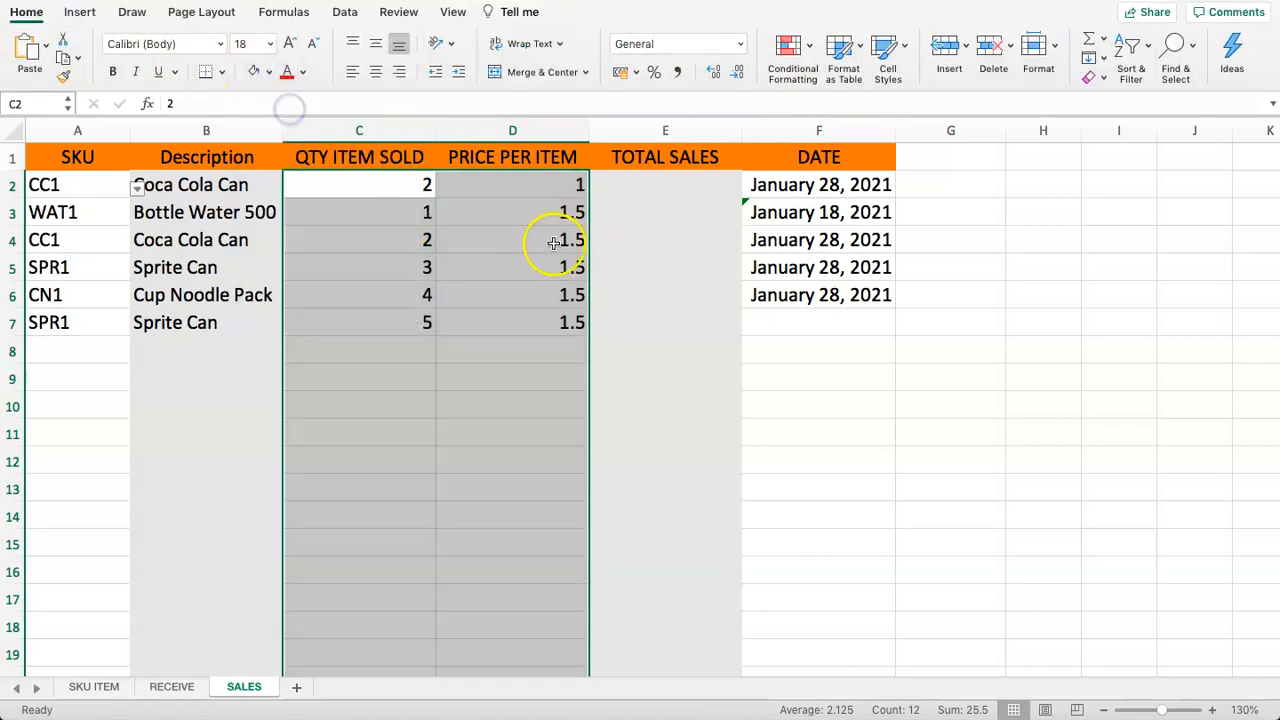
{"action": "left_click", "coordinate": [485, 224]}
Enter the formula =C2*D2 in cell E2 to calculate the total sales.
{"action": "left_click", "coordinate": [673, 194]}
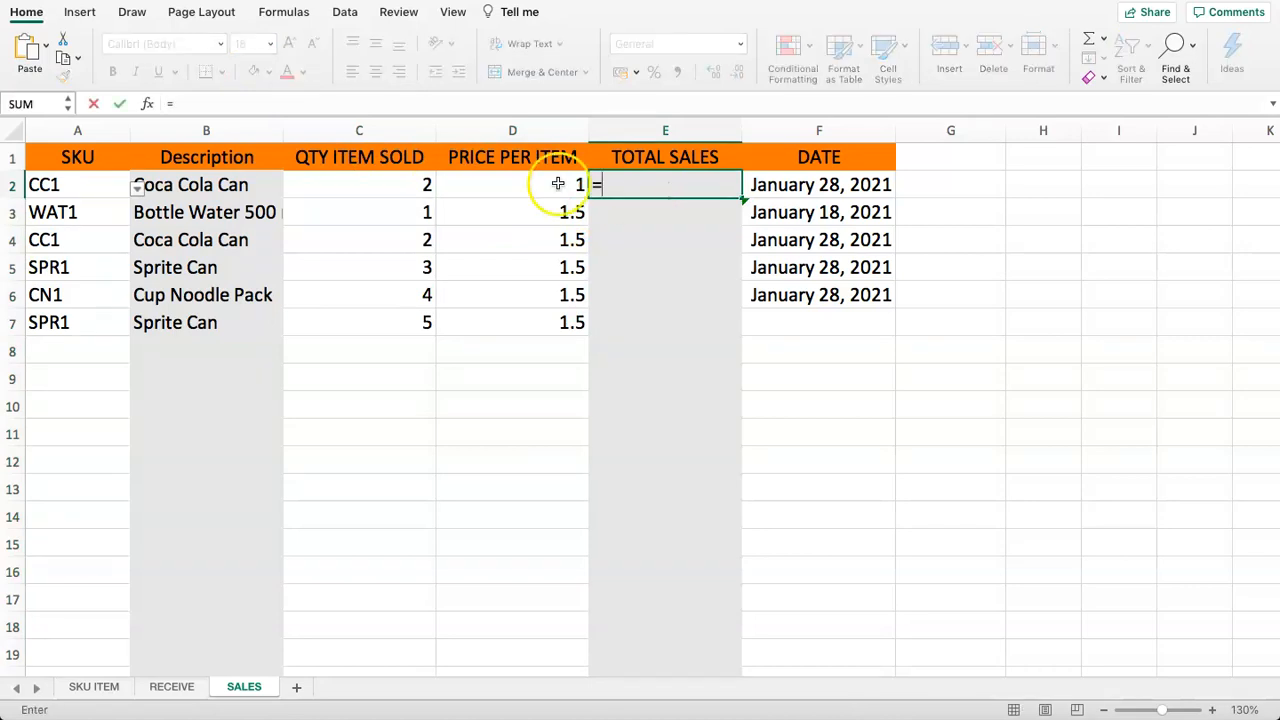
{"action": "left_click", "coordinate": [372, 190]}
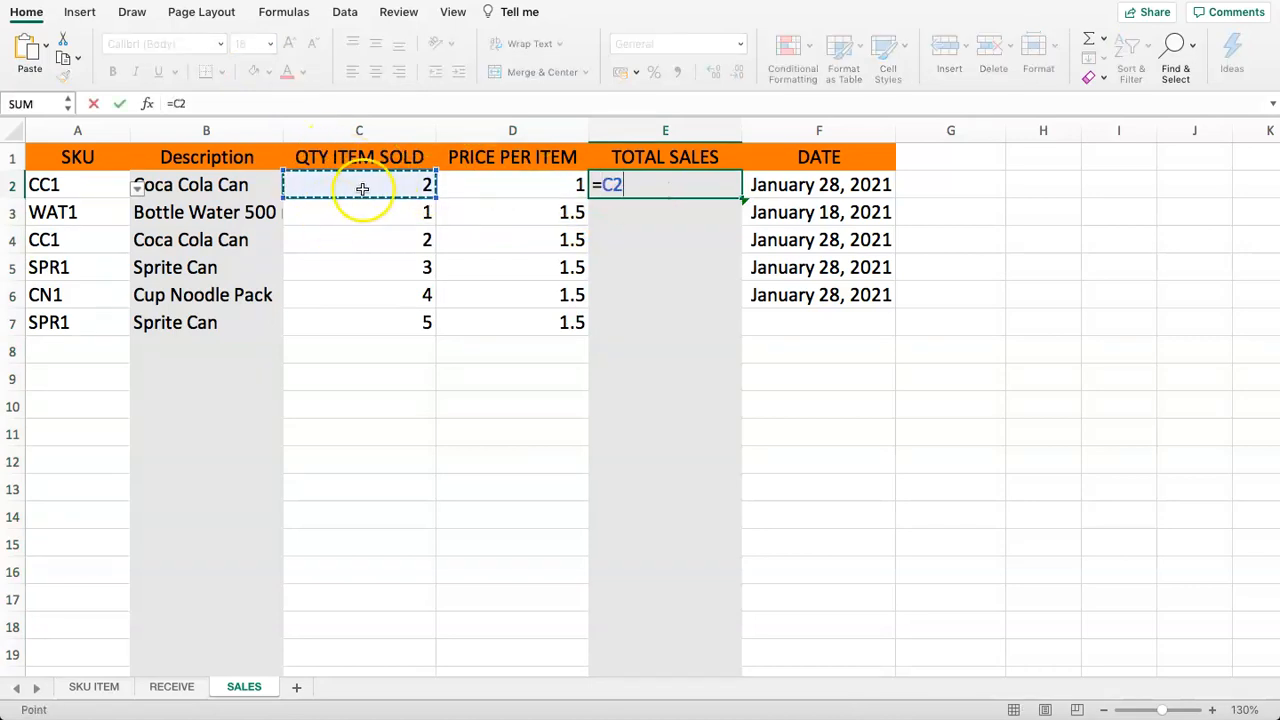
{"action": "type", "text": "*"}
{"action": "left_click", "coordinate": [500, 189]}
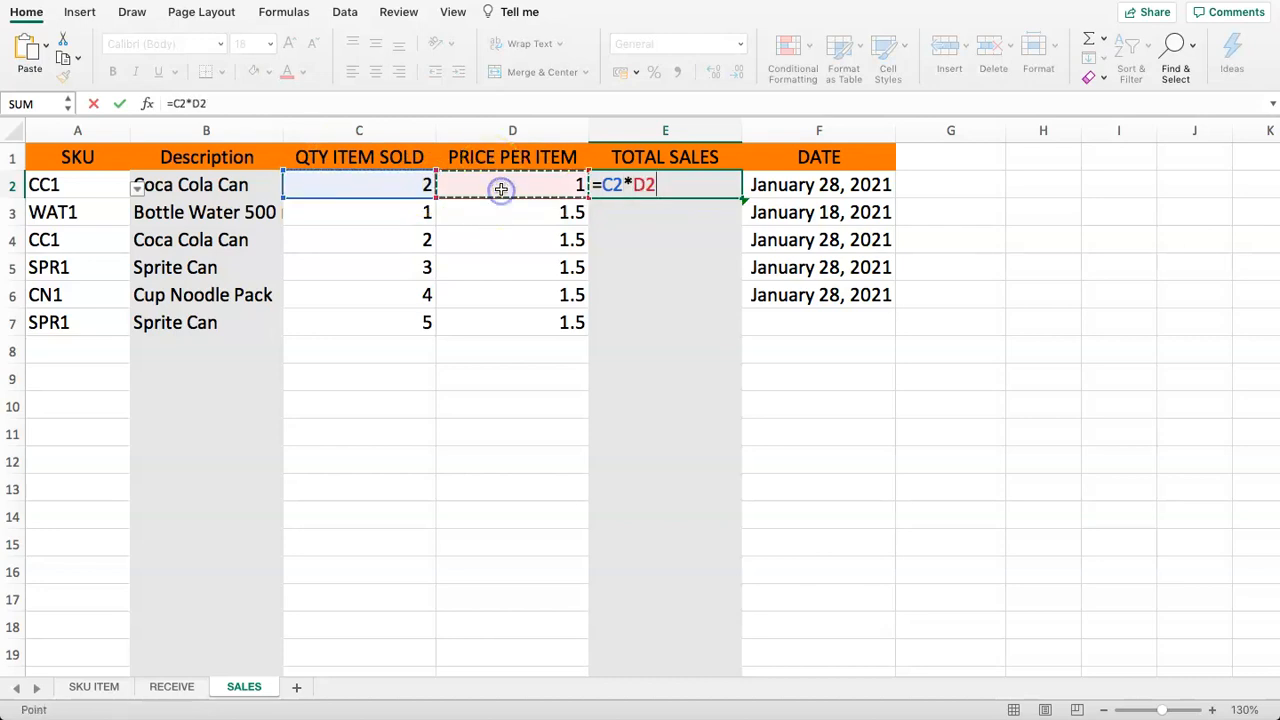
{"action": "key", "text": "Return"}
Fill the total sales formula from E2 down the rest of the TOTAL SALES column.
{"action": "left_click_drag", "start_coordinate": [500, 189], "coordinate": [657, 455]}
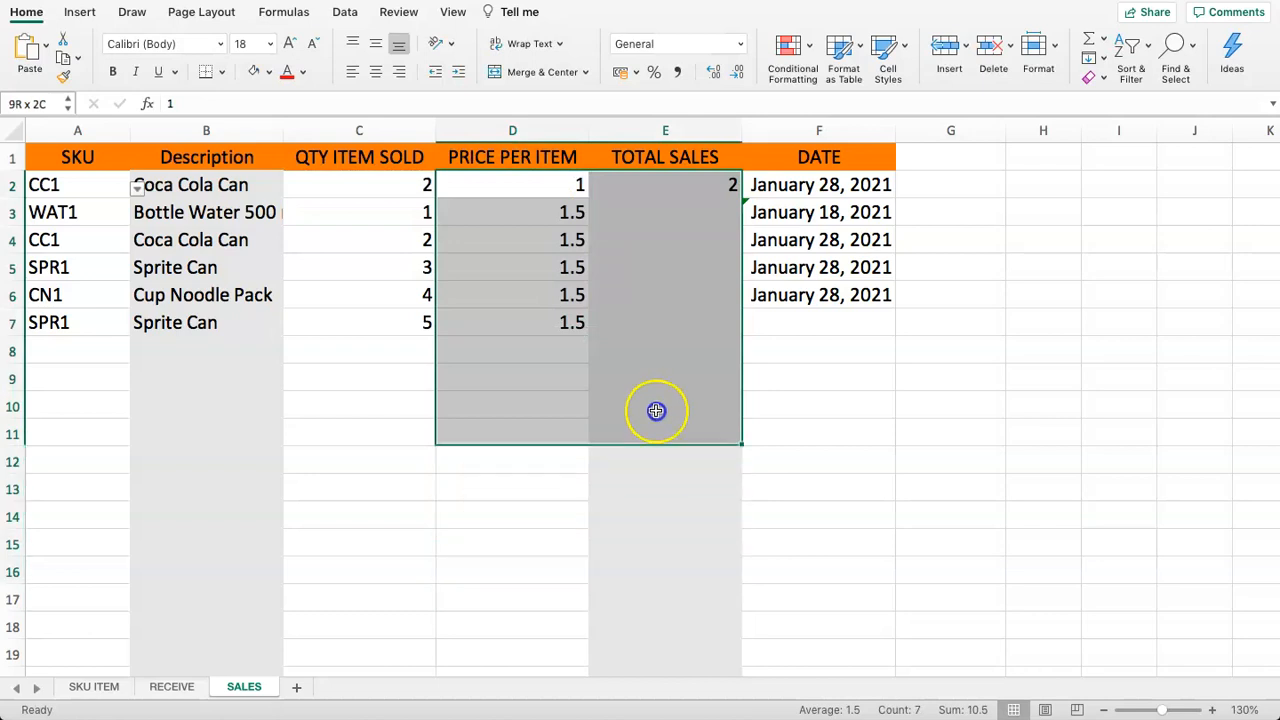
{"action": "left_click", "coordinate": [623, 243]}
{"action": "left_click", "coordinate": [657, 189]}
{"action": "double_click", "coordinate": [740, 199]}
{"action": "left_click", "coordinate": [520, 323]}
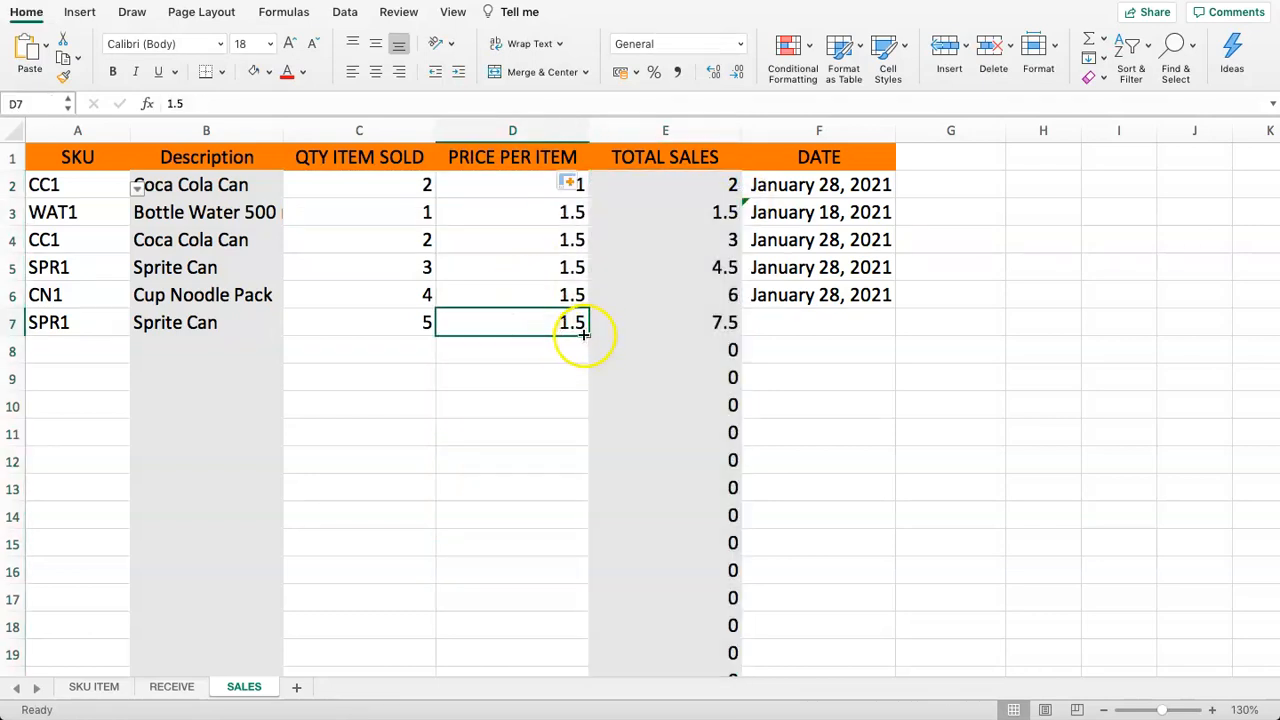
Apply the comma number style with two decimals to the PRICE PER ITEM and TOTAL SALES data cells.
{"action": "left_click_drag", "start_coordinate": [514, 180], "coordinate": [651, 620]}
{"action": "scroll", "coordinate": [612, 418], "scroll_direction": "up", "scroll_amount": 3}
{"action": "scroll", "coordinate": [612, 418], "scroll_direction": "up", "scroll_amount": 3}
{"action": "left_click", "coordinate": [677, 72]}
{"action": "scroll", "coordinate": [637, 259], "scroll_direction": "up", "scroll_amount": 1}
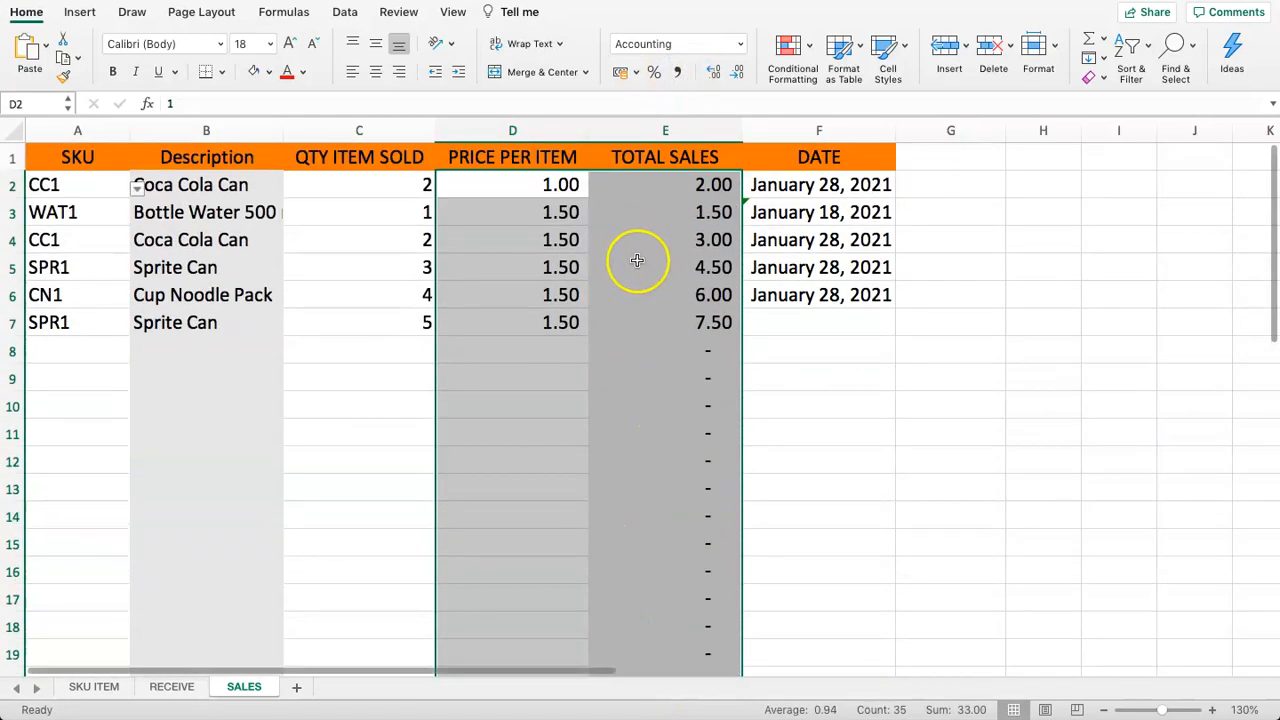
{"action": "left_click", "coordinate": [586, 216]}
{"action": "left_click", "coordinate": [644, 213]}
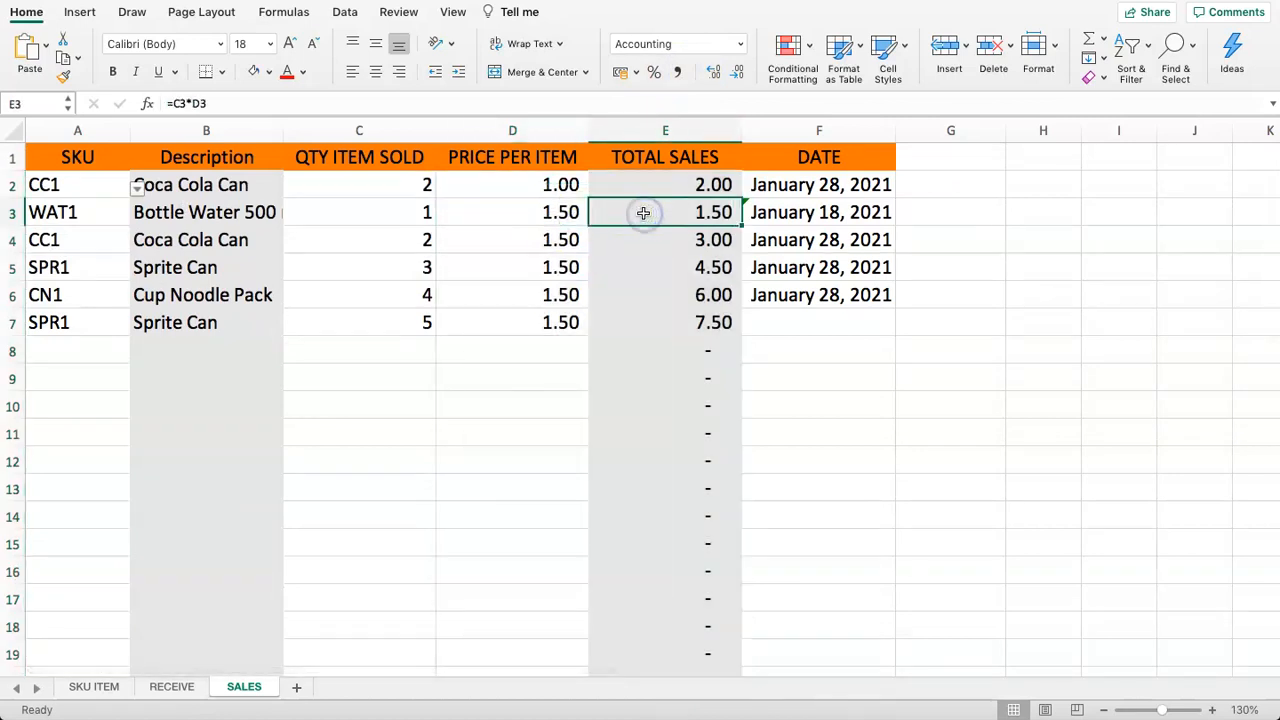
Copy the =TODAY() date from F6 into the empty DATE cell F7.
{"action": "left_click", "coordinate": [799, 298]}
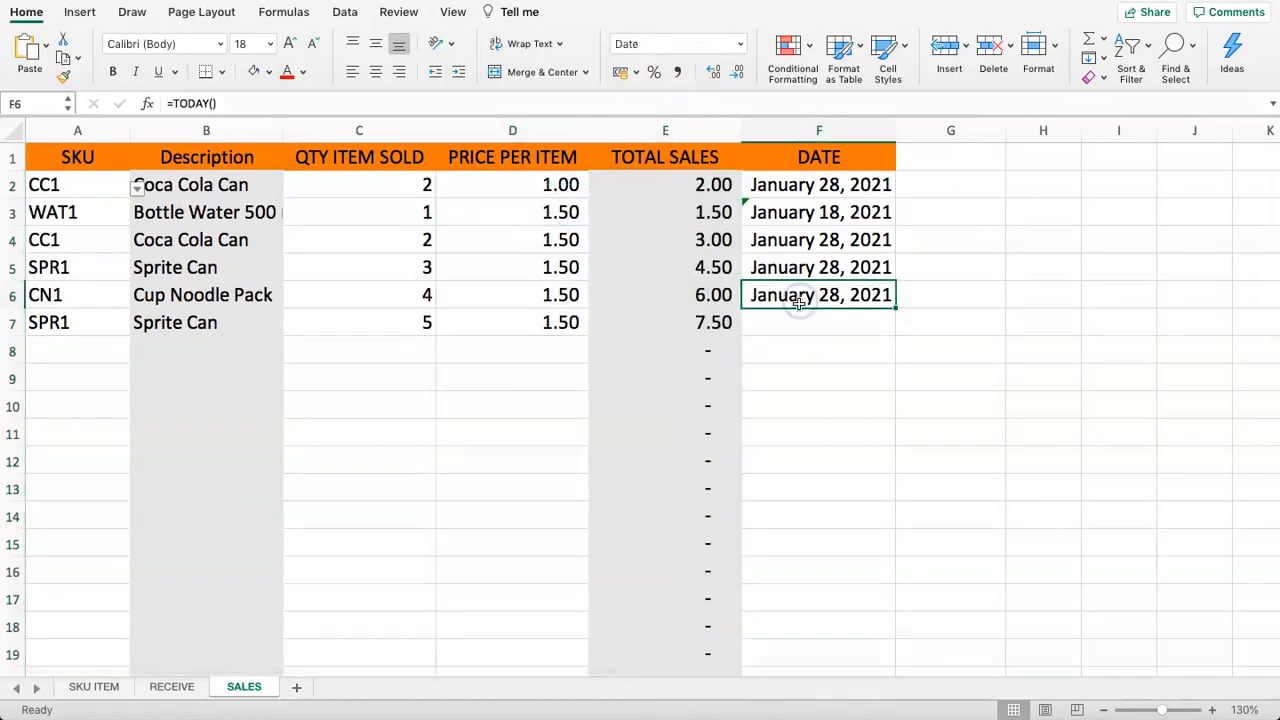
{"action": "key", "text": "ctrl+c"}
{"action": "left_click", "coordinate": [816, 322]}
{"action": "left_click", "coordinate": [816, 378]}
{"action": "left_click", "coordinate": [817, 324]}
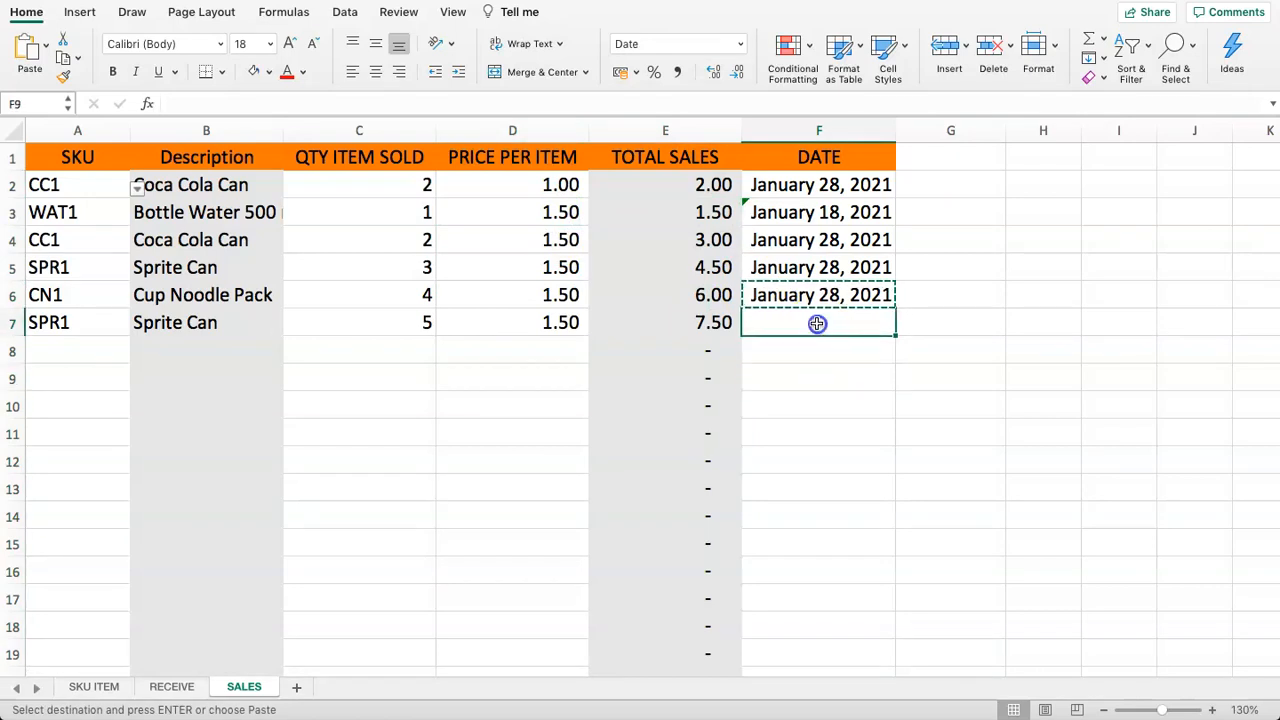
{"action": "key", "text": "super+v"}
{"action": "left_click", "coordinate": [812, 348]}
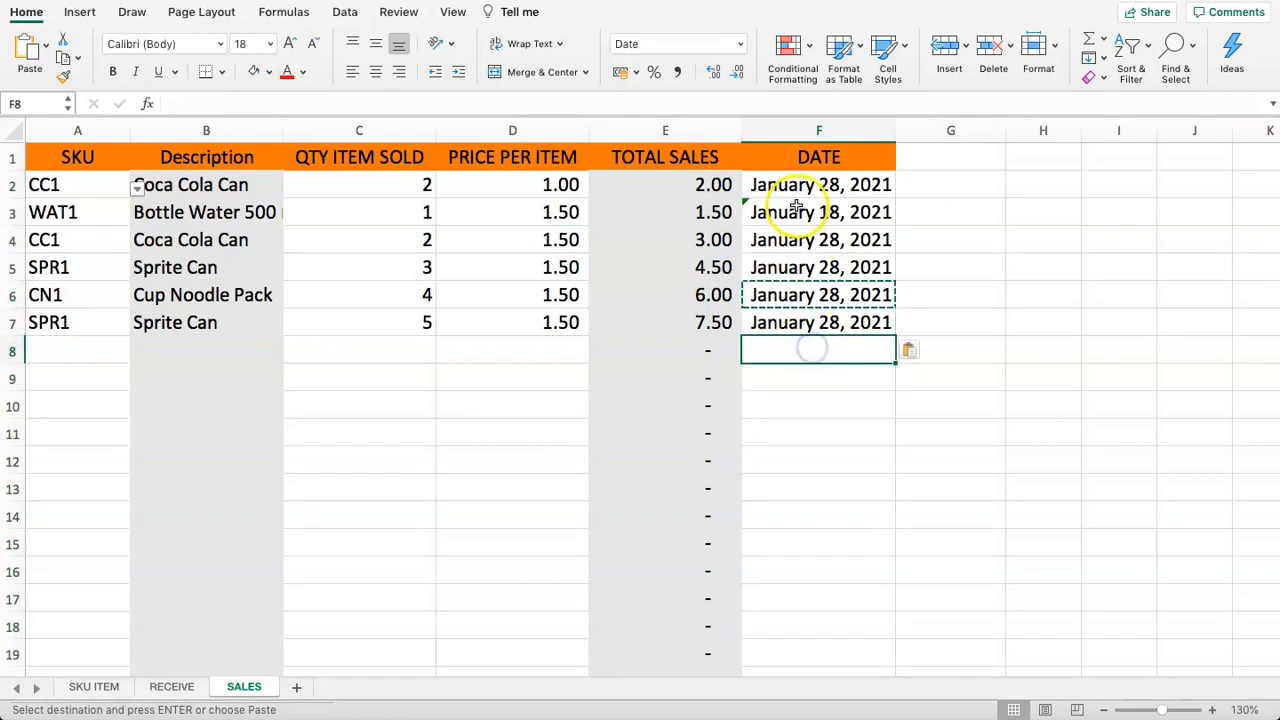
{"action": "left_click_drag", "start_coordinate": [805, 186], "coordinate": [813, 338]}
{"action": "left_click", "coordinate": [528, 288]}
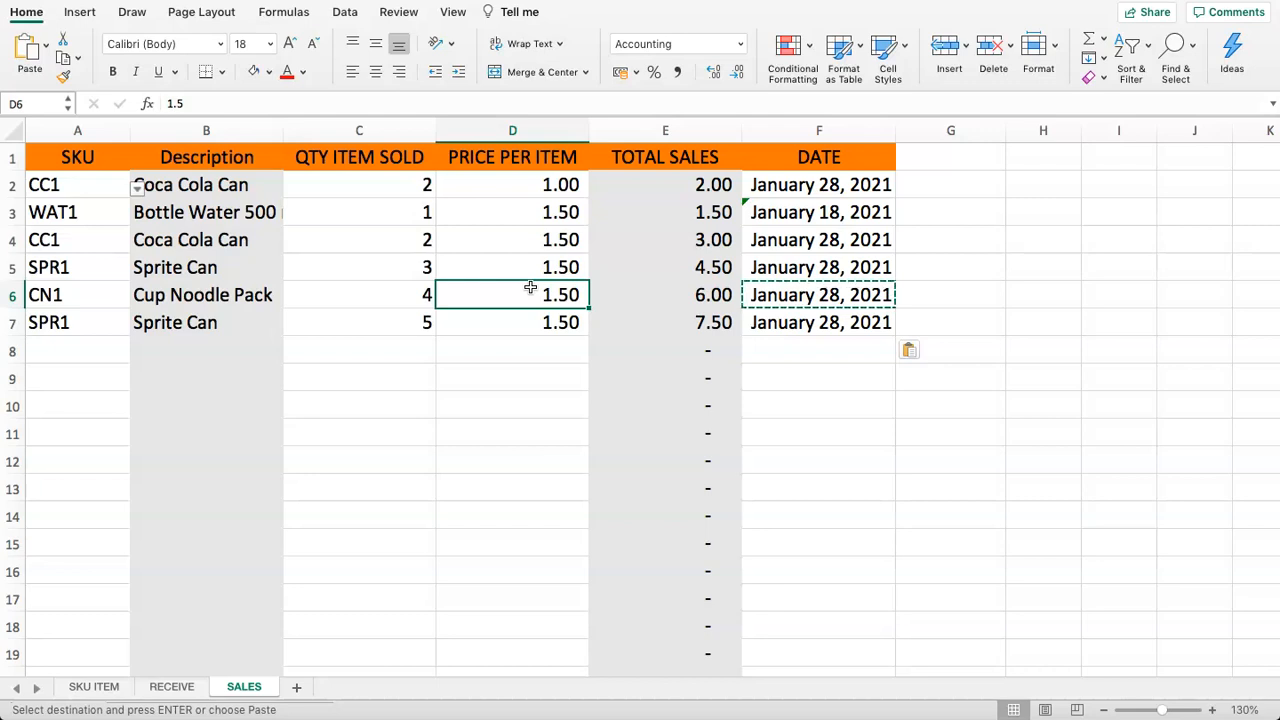
{"action": "left_click", "coordinate": [517, 240]}
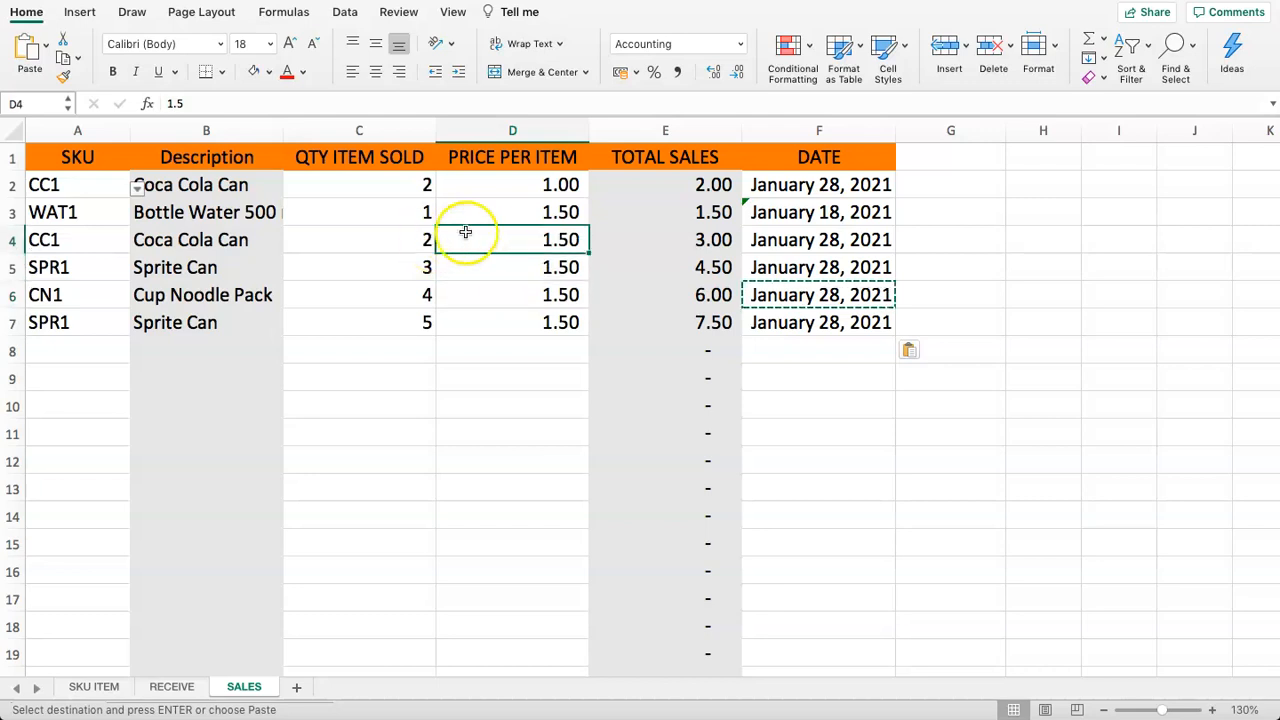